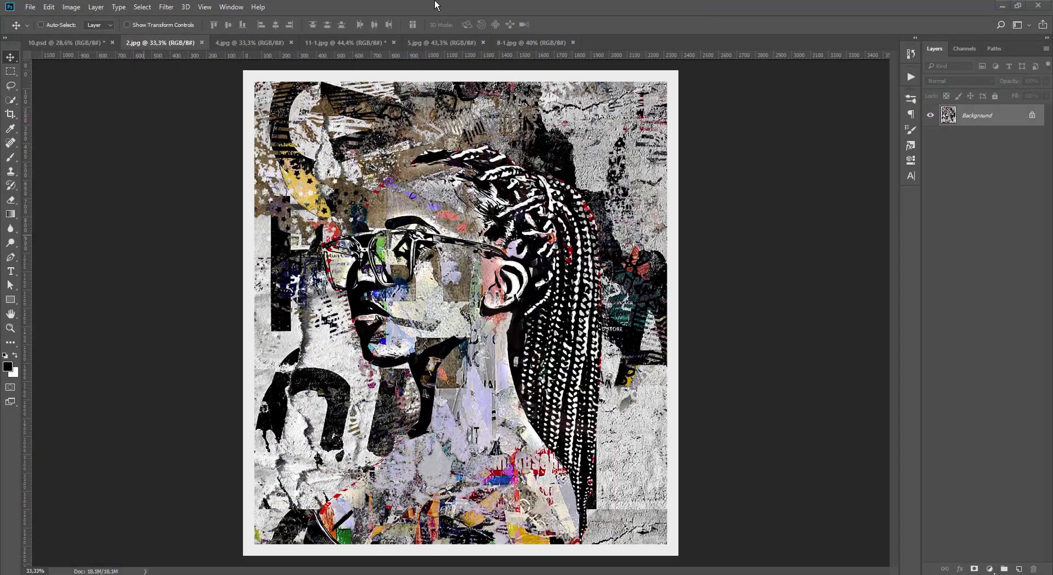
Browse the 4.jpg, 11-1.jpg, 5.jpg and 8-1.jpg collage examples, then switch to 10.psd
click(263, 45)
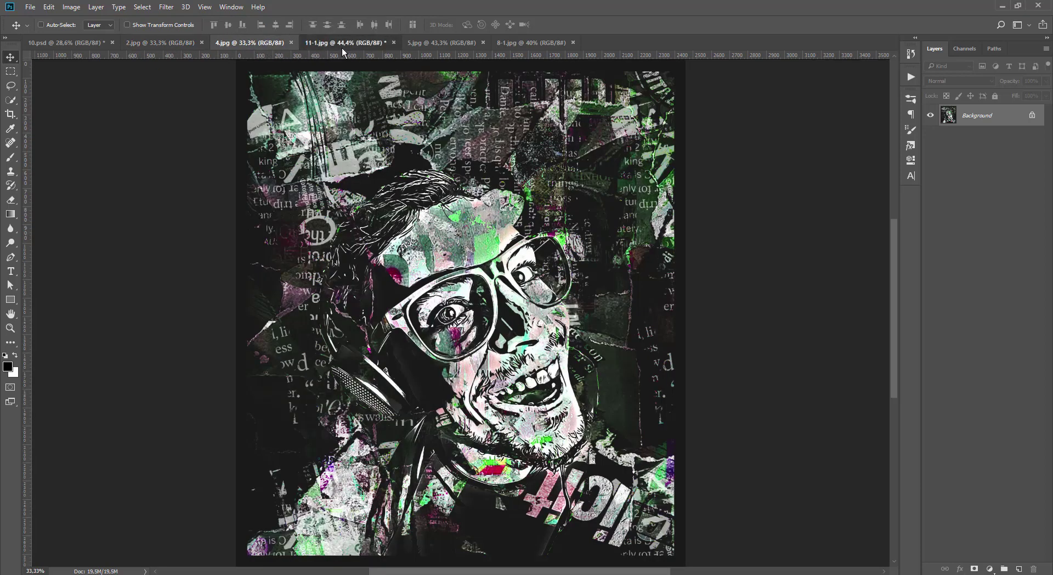
click(341, 43)
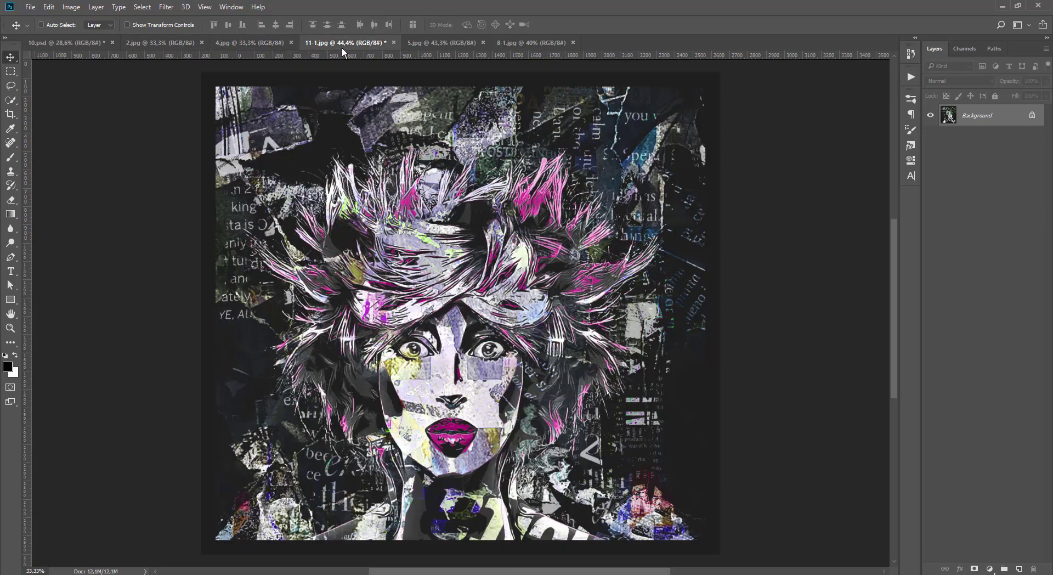
click(453, 44)
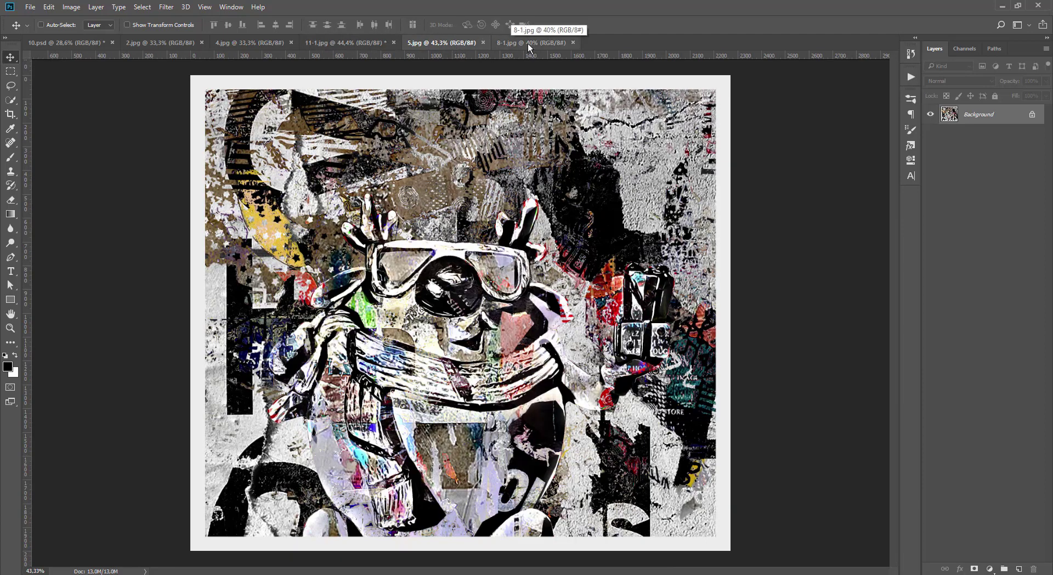
click(528, 43)
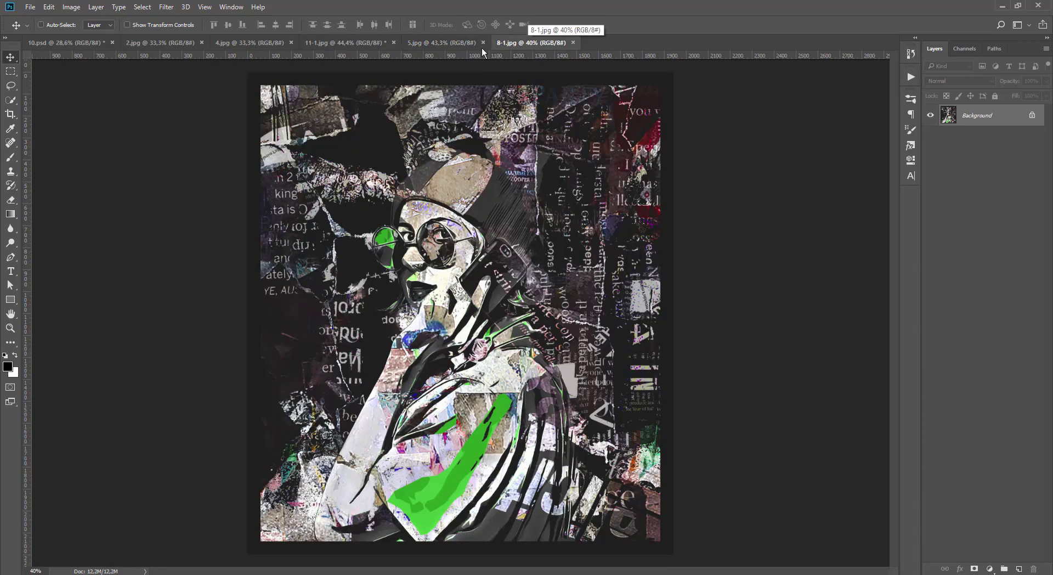
click(80, 43)
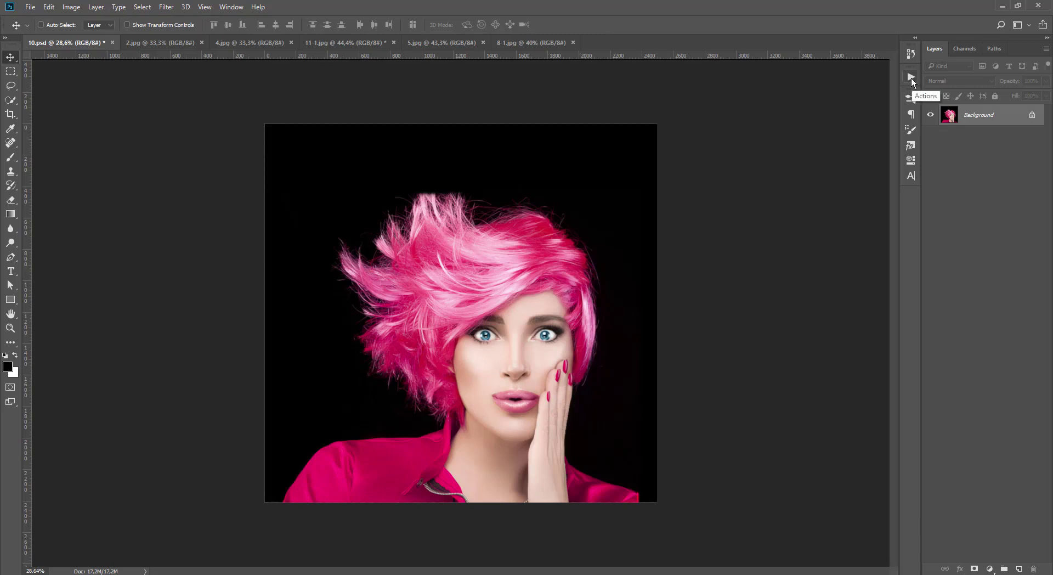
Load the CollageArt.atn action set into the Actions panel
click(910, 78)
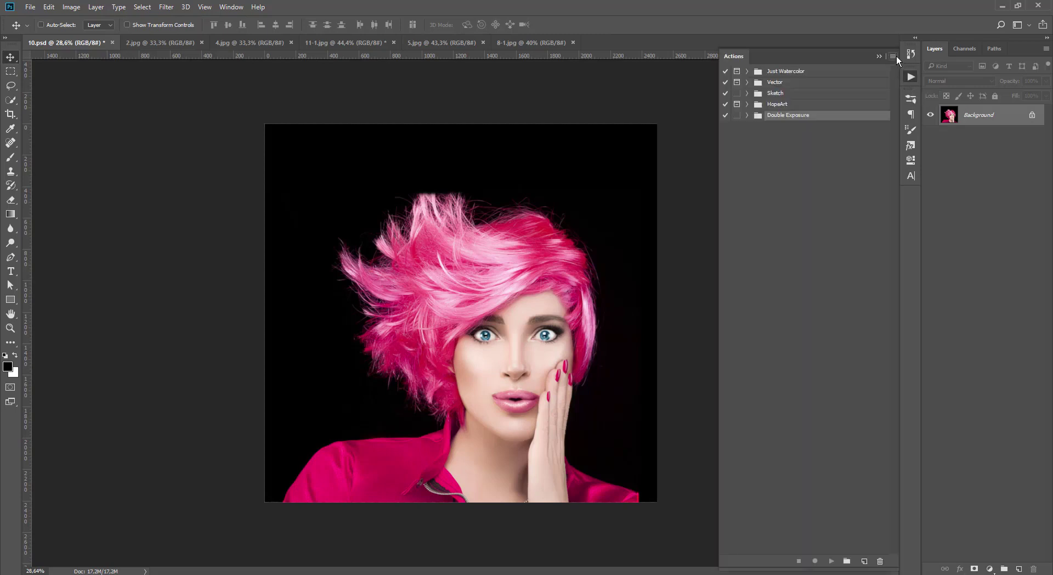
click(894, 56)
click(933, 256)
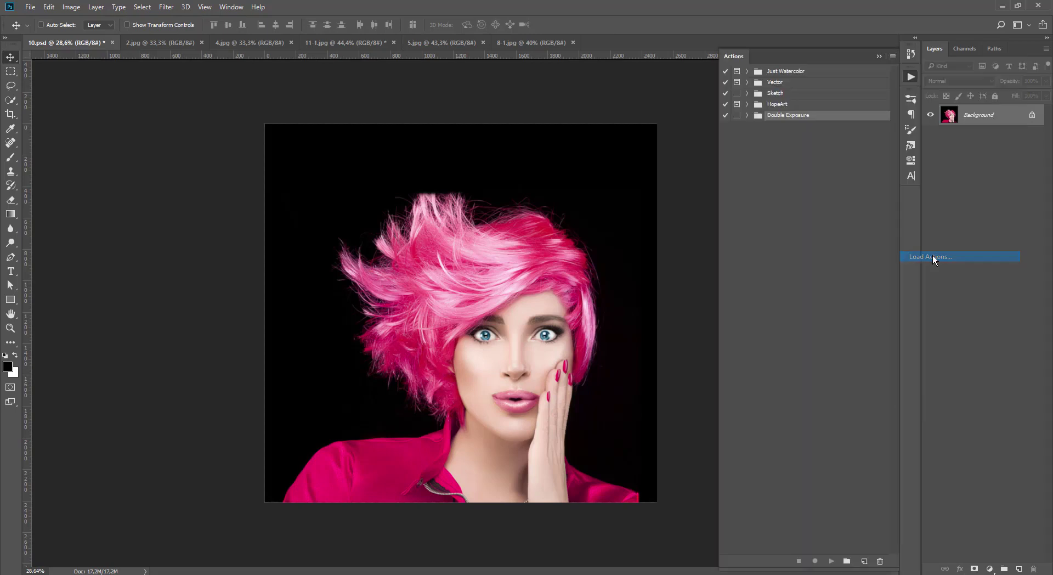
click(145, 97)
double_click(145, 97)
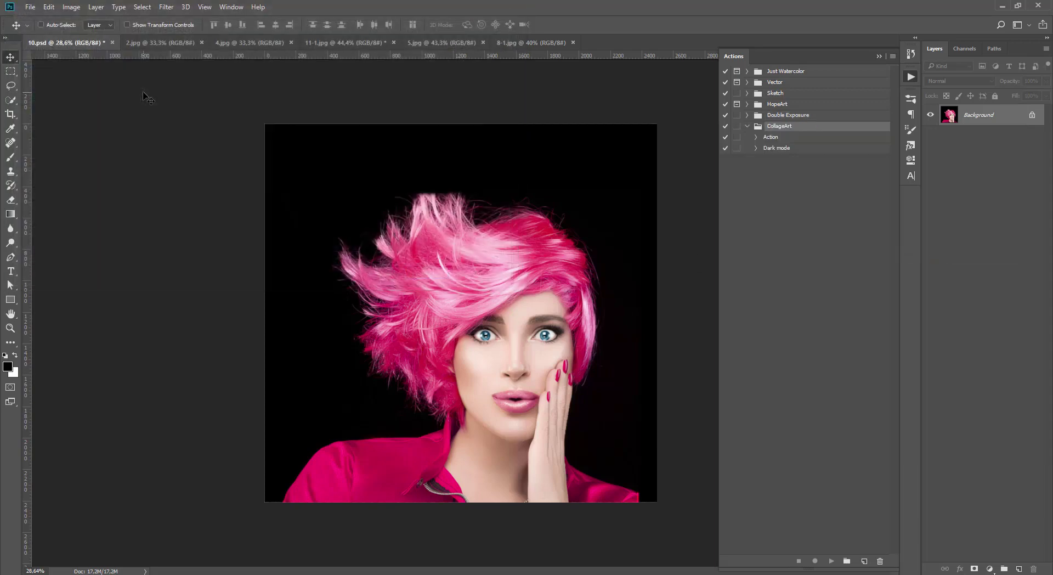
click(839, 138)
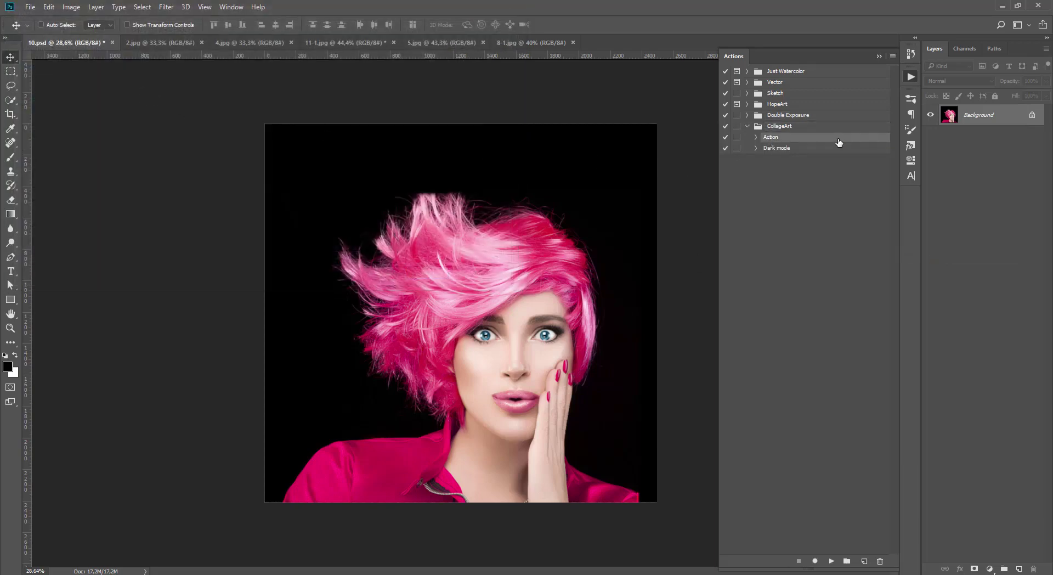
click(879, 56)
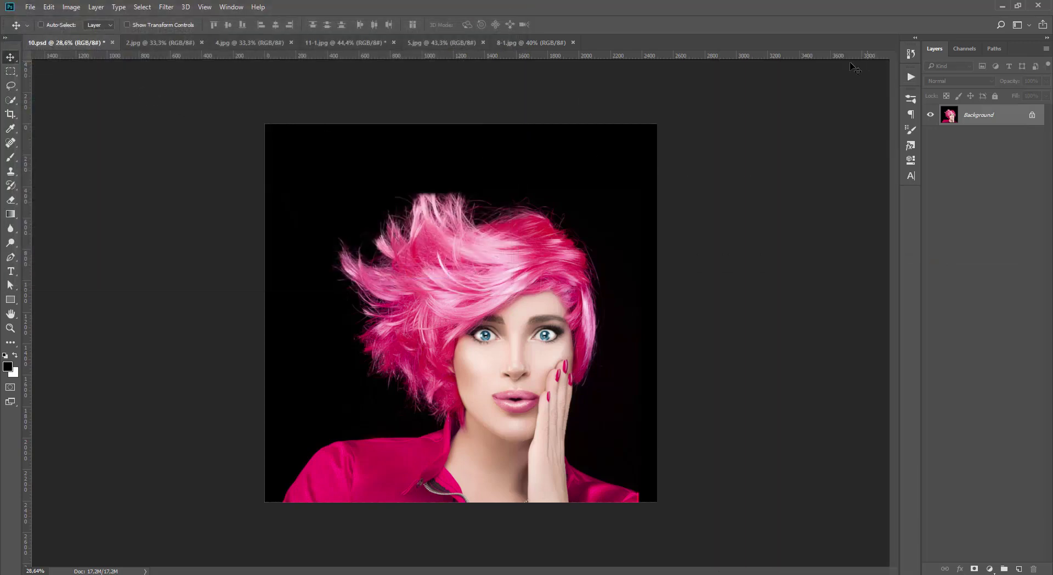
Load the Lollipop Pattern.pat patterns through the Preset Manager
click(49, 8)
click(244, 340)
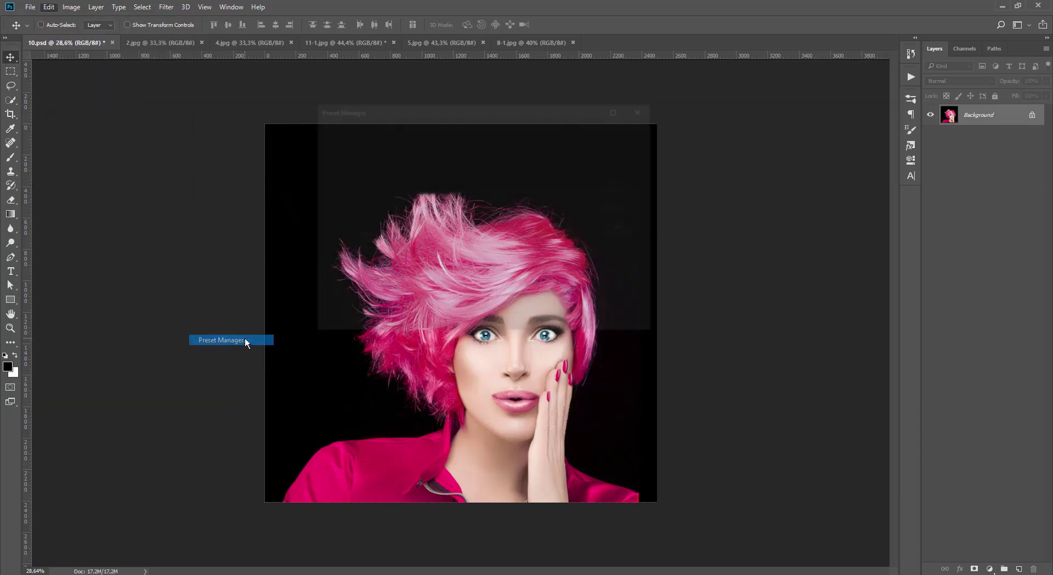
click(456, 130)
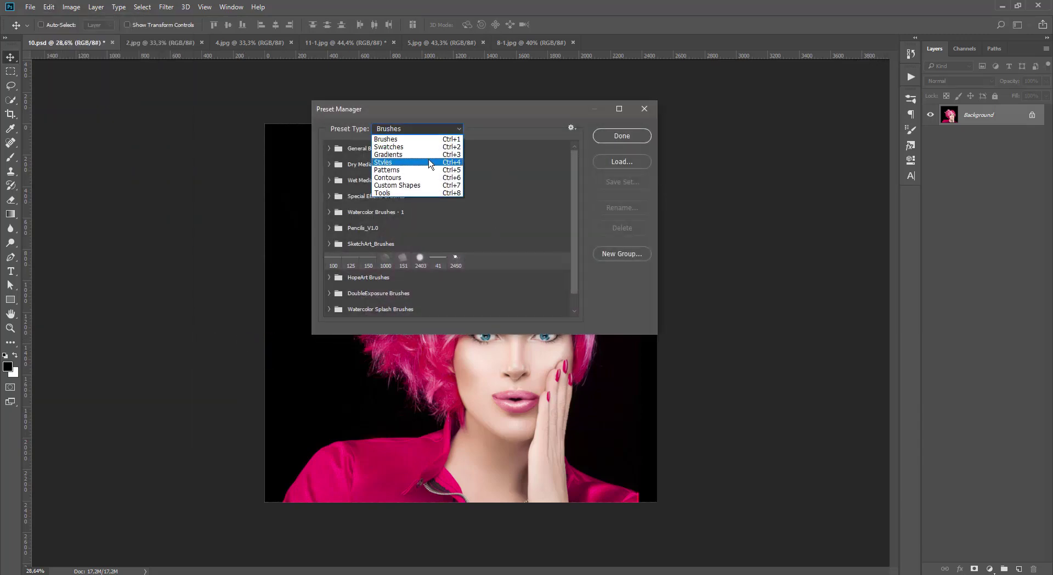
click(432, 170)
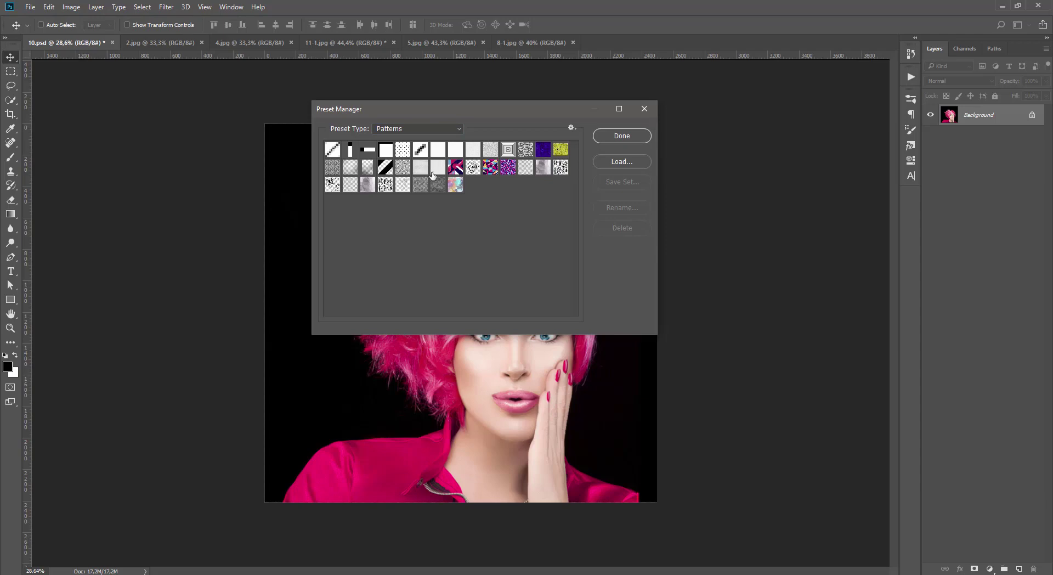
click(616, 162)
double_click(443, 218)
click(626, 138)
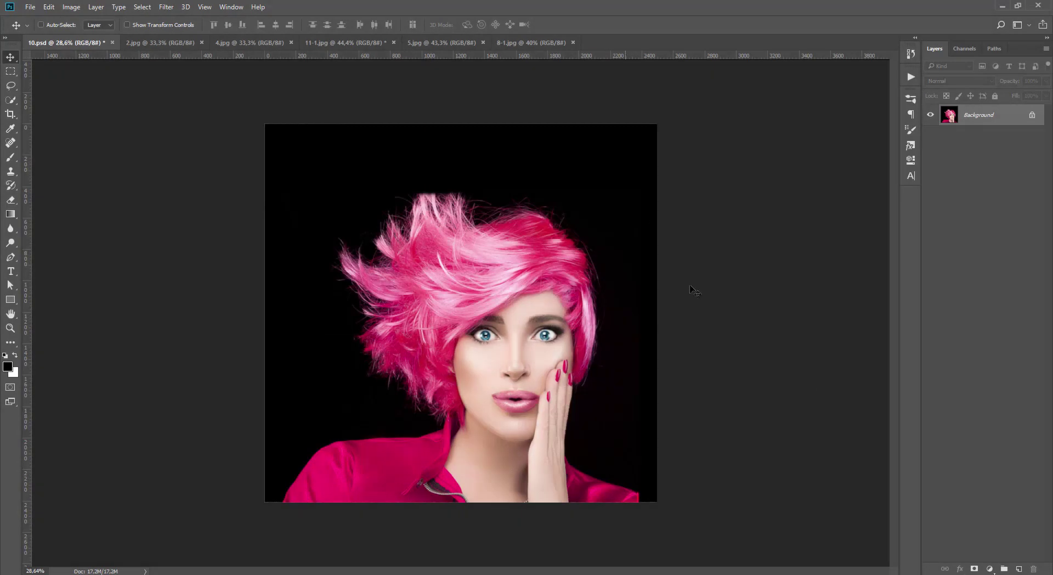
Add a new layer named 'brush'
click(1018, 569)
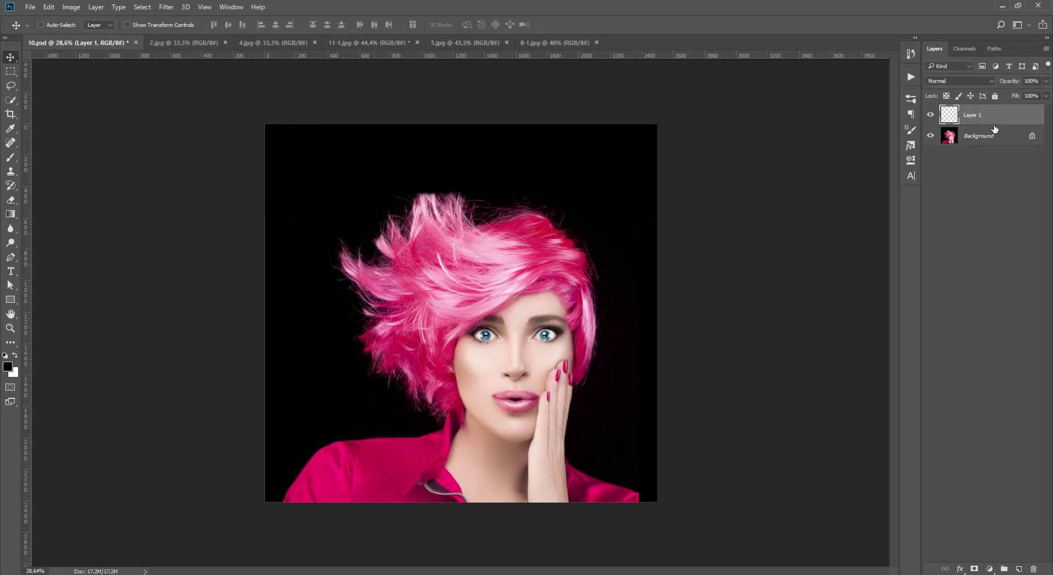
double_click(970, 116)
text(brush)
key(Return)
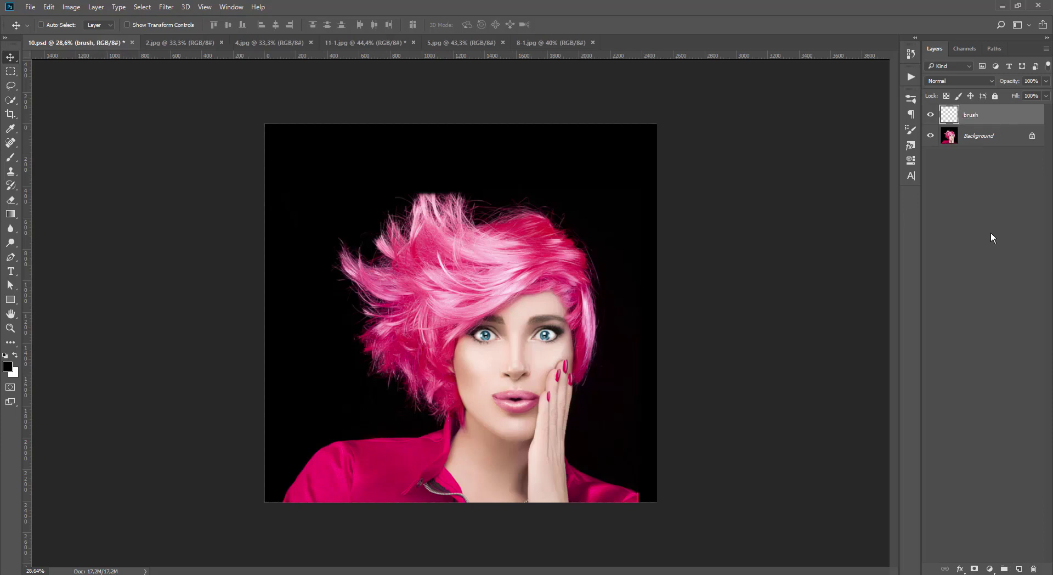
Paint the woman's head, hair and shoulders solid red with the Brush tool
click(8, 366)
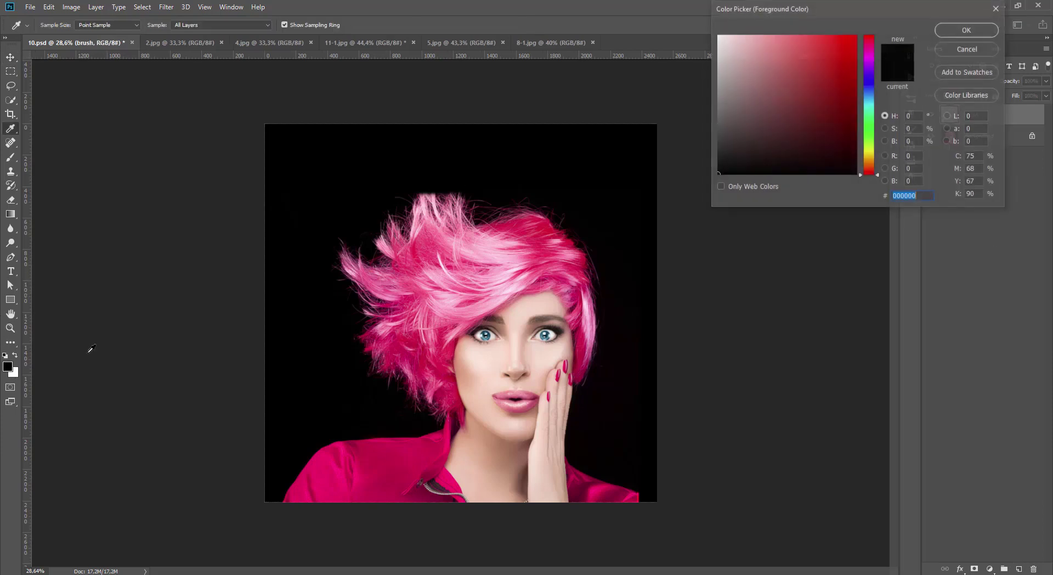
click(847, 50)
click(967, 30)
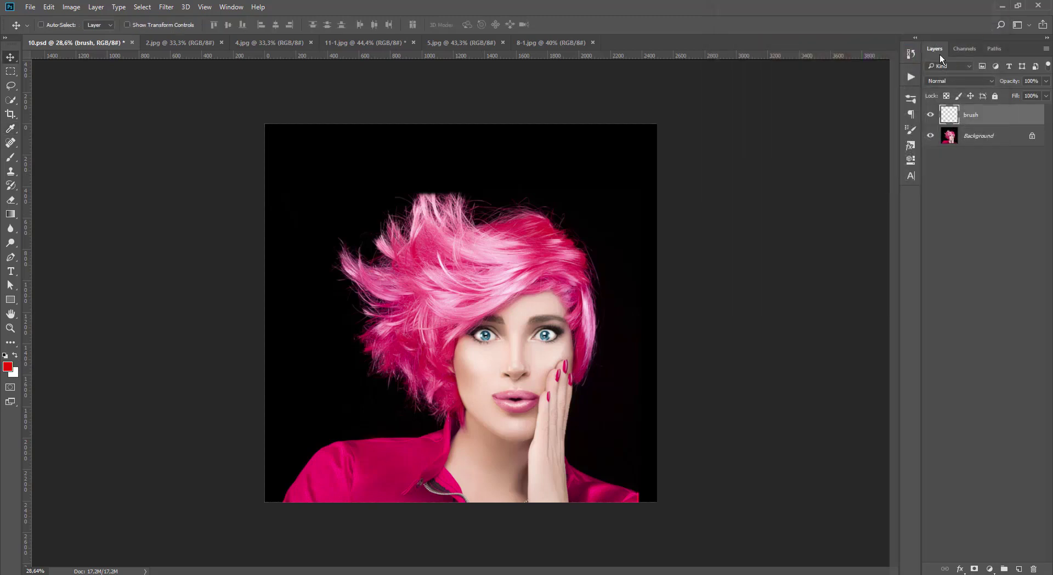
click(18, 155)
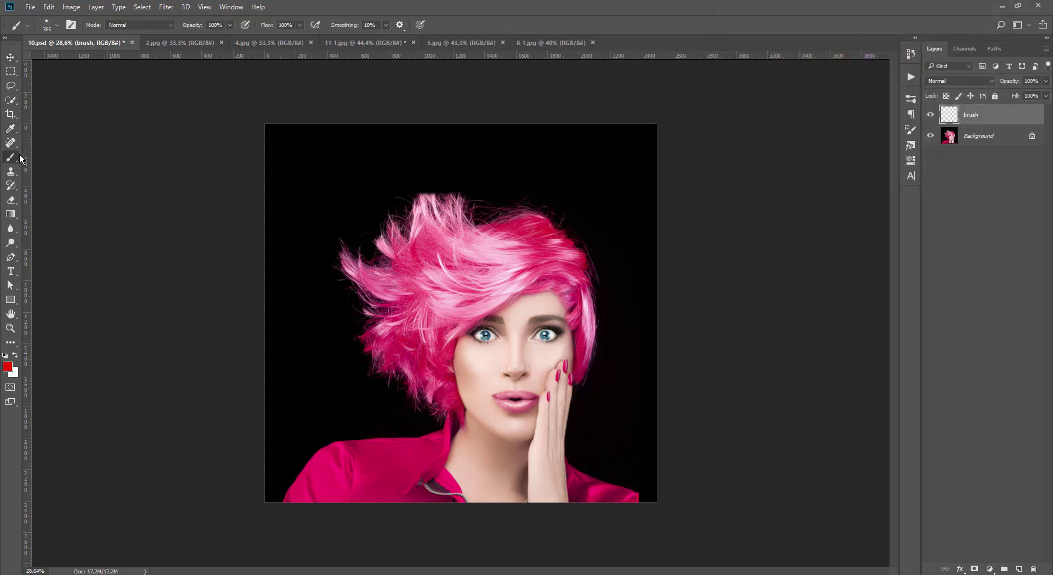
drag(502, 267, 478, 330)
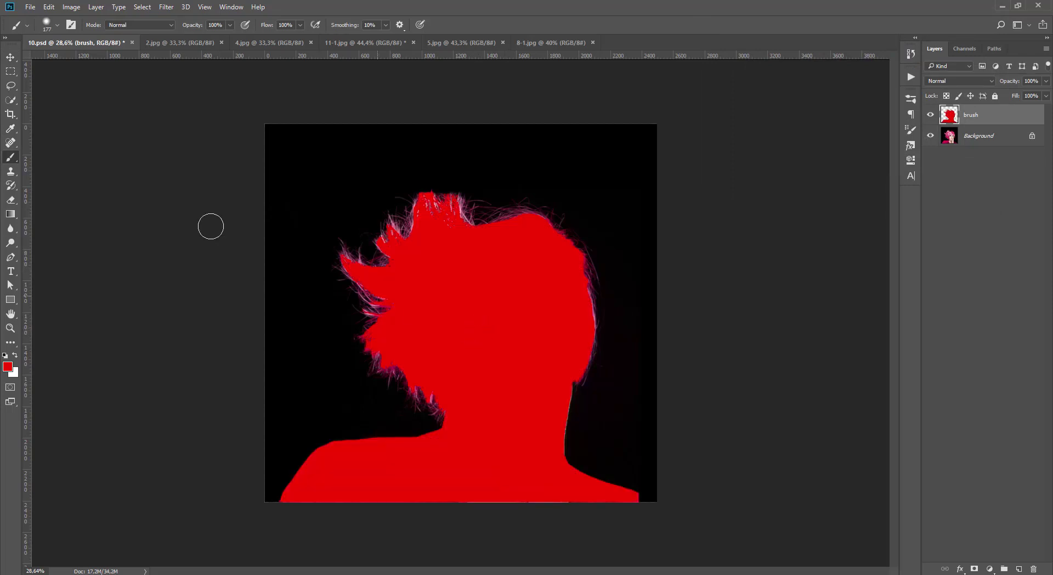
click(11, 57)
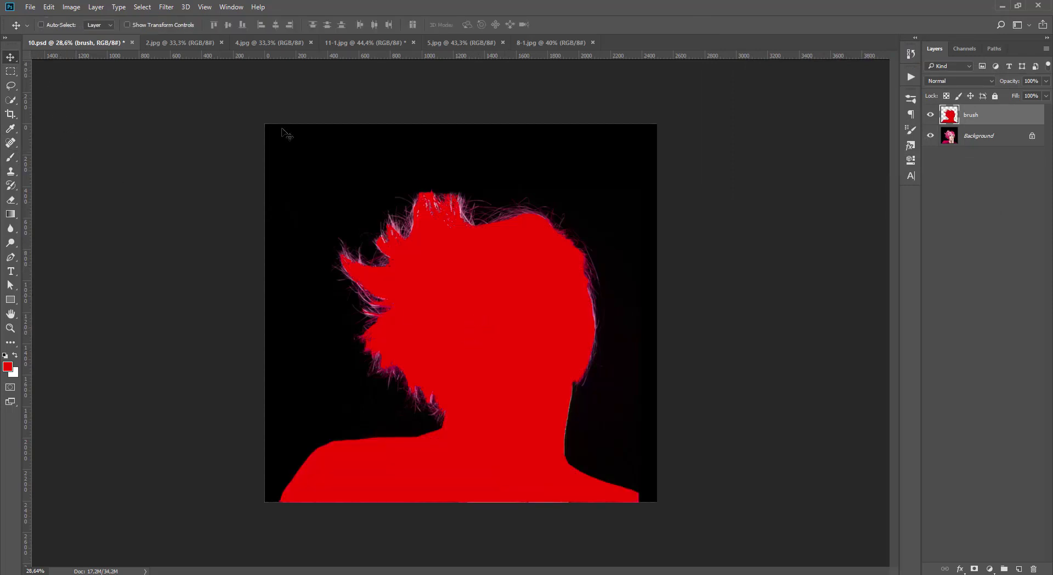
Play the CollageArt action on the portrait, then select the effect group's layer mask
click(910, 78)
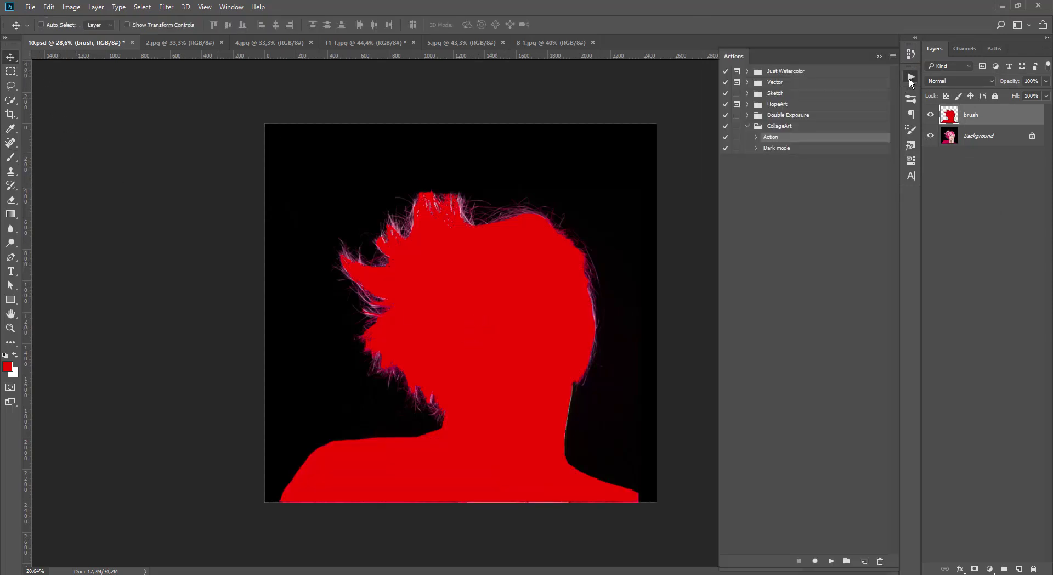
click(831, 562)
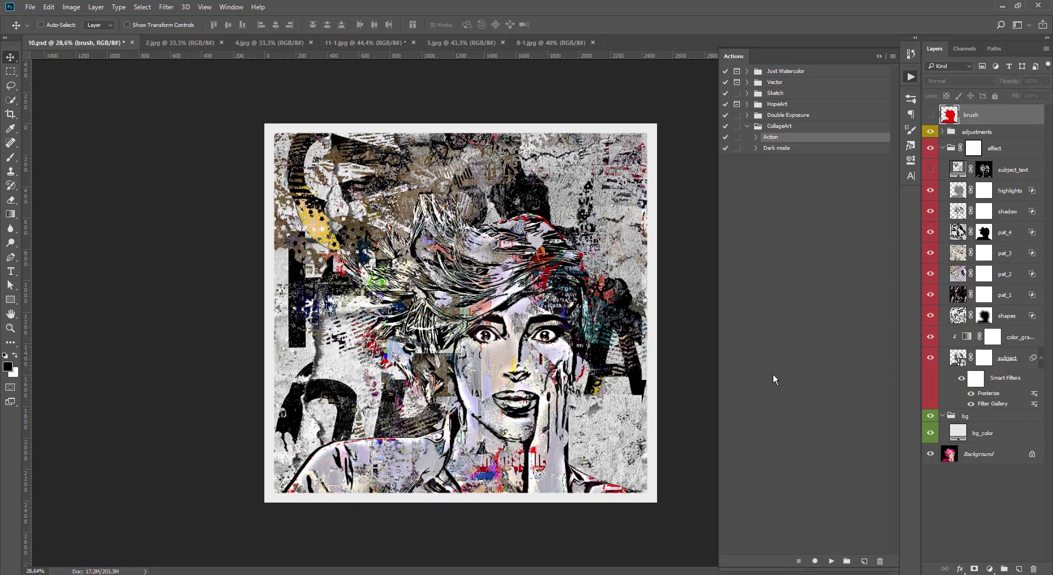
click(879, 56)
scroll(464, 395, up, 1)
scroll(409, 419, up, 1)
scroll(490, 457, up, 1)
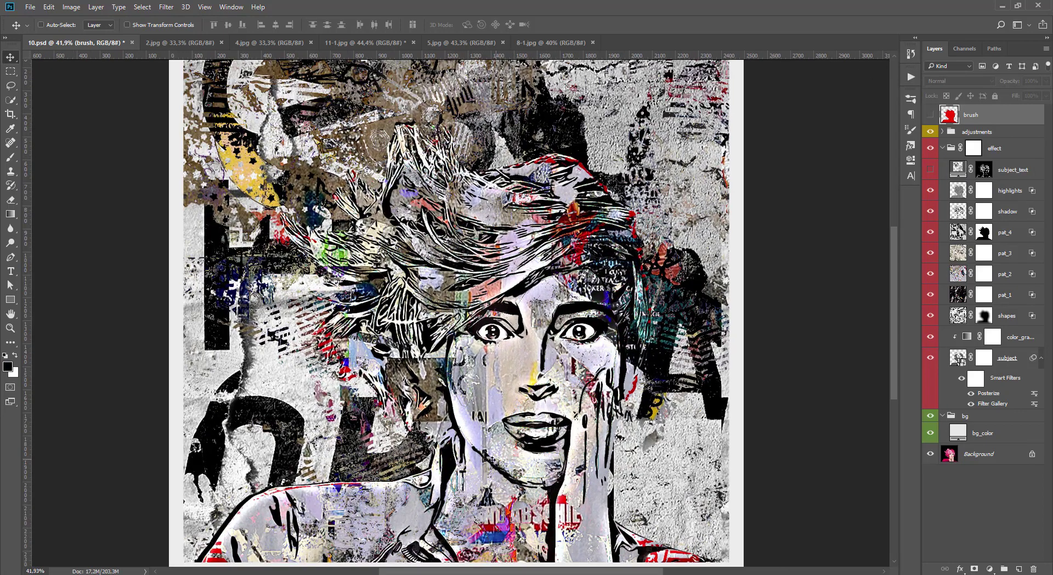
scroll(492, 459, down, 1)
scroll(492, 460, down, 1)
scroll(461, 493, up, 1)
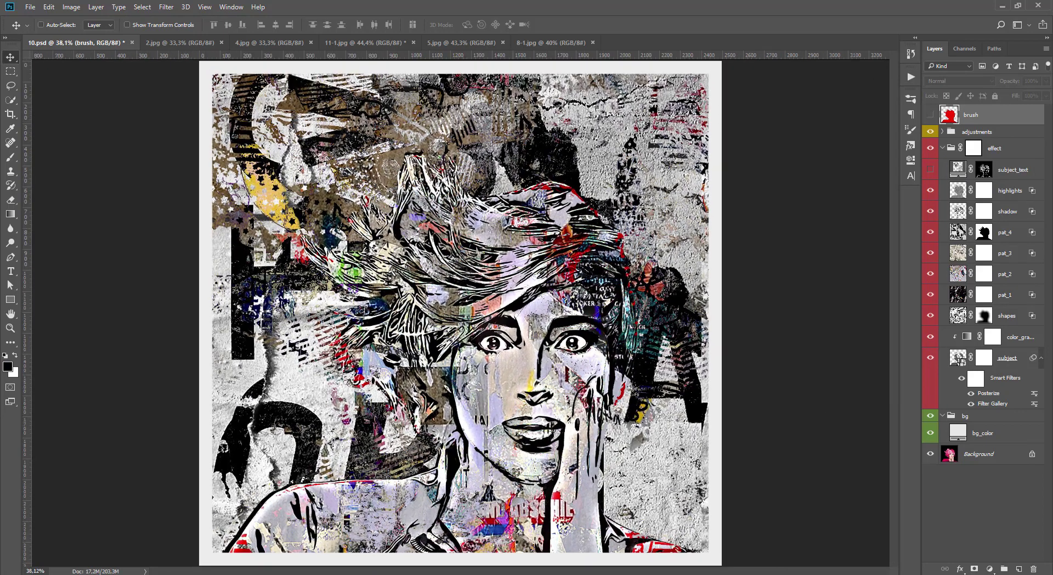
click(1015, 153)
click(1015, 153)
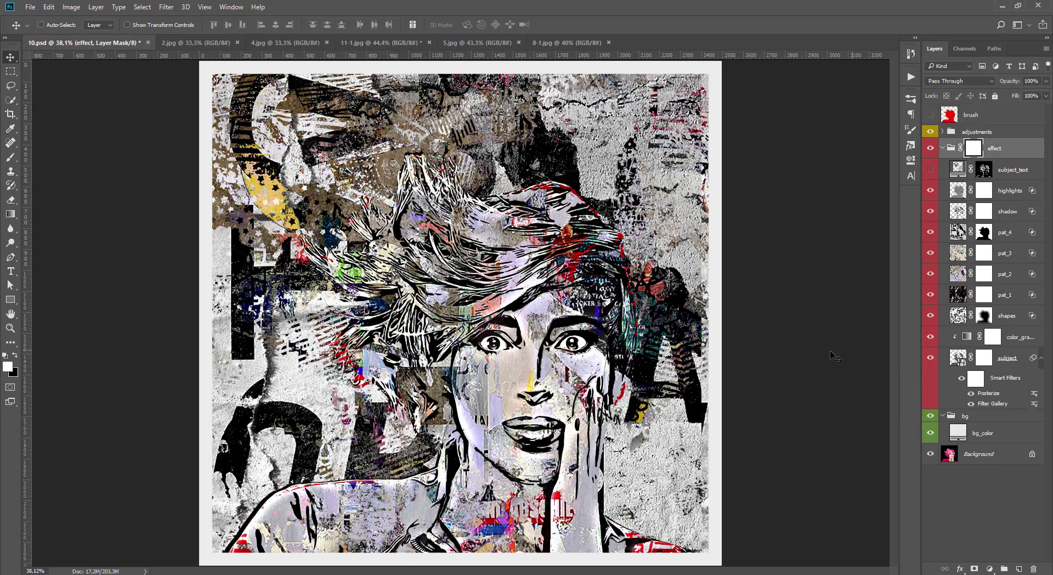
Try Darken as the color_gradient layer's blend mode, then return it to Normal
click(1018, 339)
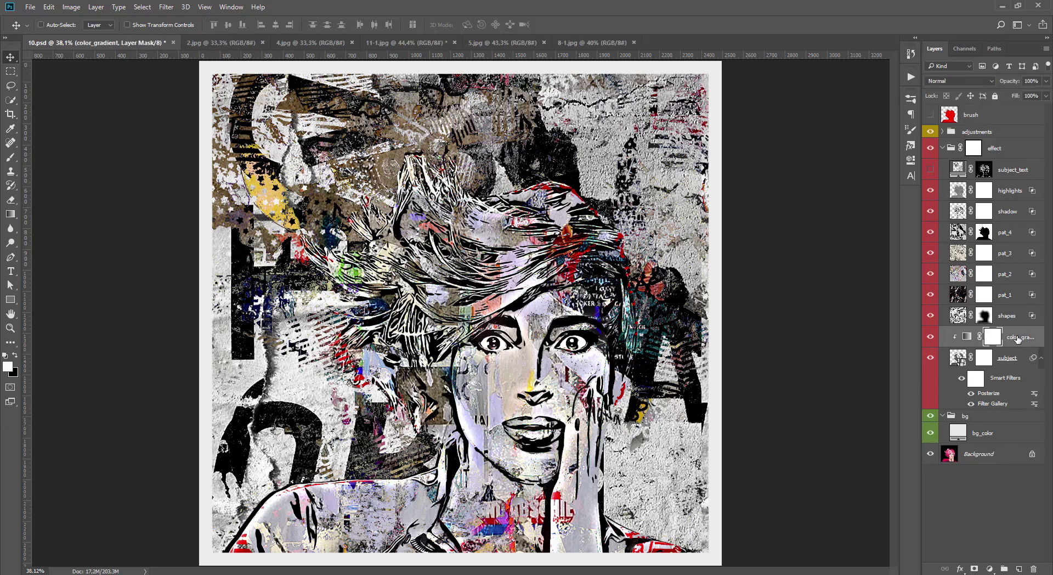
click(994, 81)
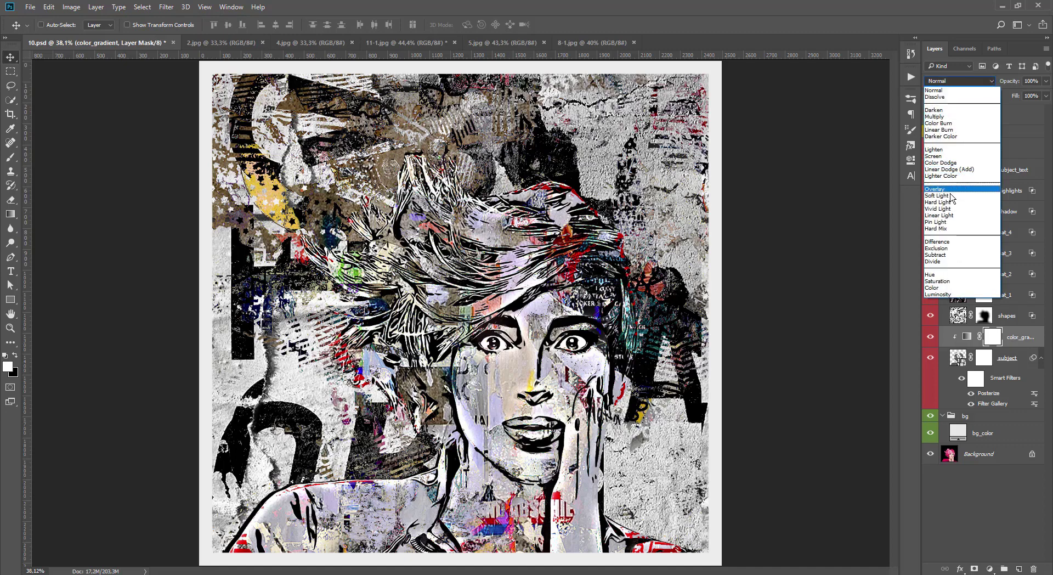
click(961, 110)
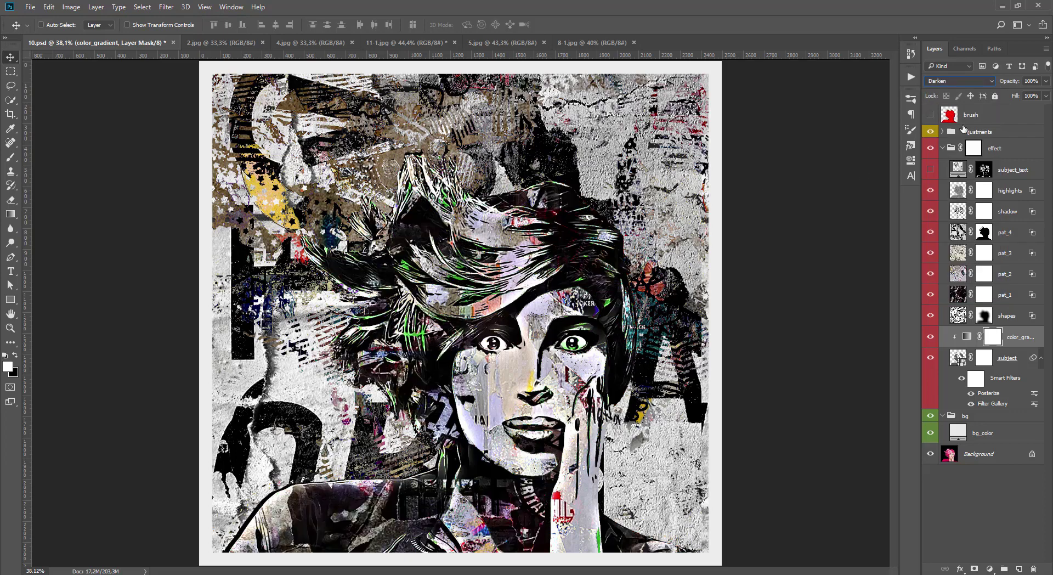
click(987, 82)
click(976, 92)
Lower the shapes layer's opacity to 30%
click(965, 317)
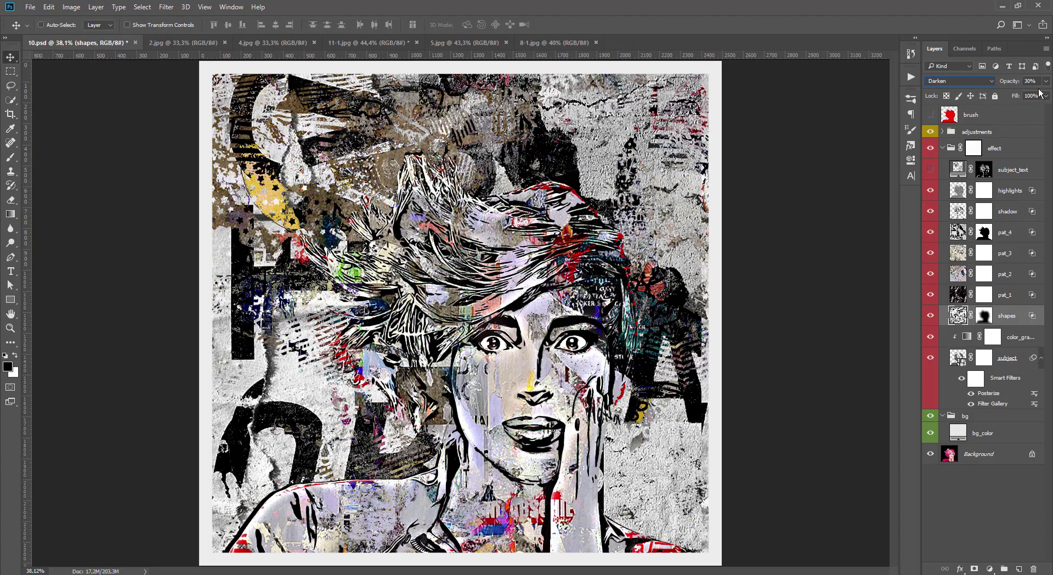
drag(1046, 80, 1019, 97)
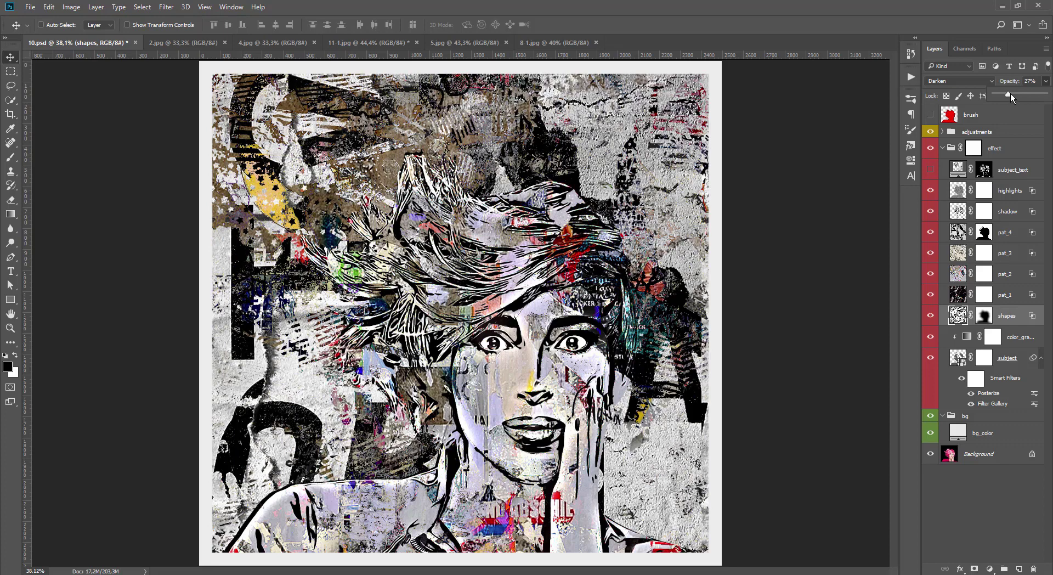
drag(1011, 94, 1010, 96)
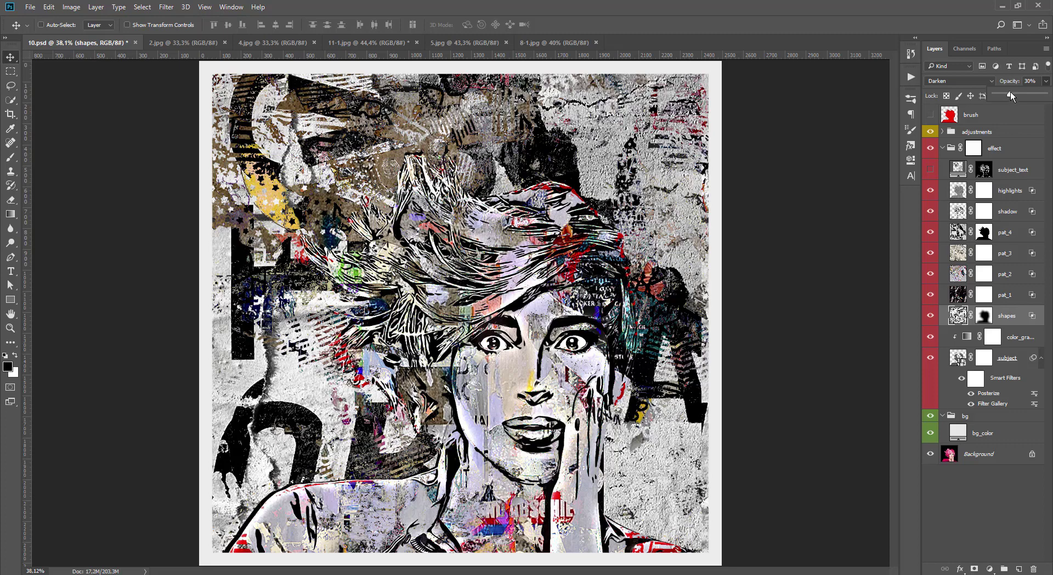
Toggle the pat_1 to pat_4 pattern layers to compare, trying a lower pat_3 opacity
click(932, 296)
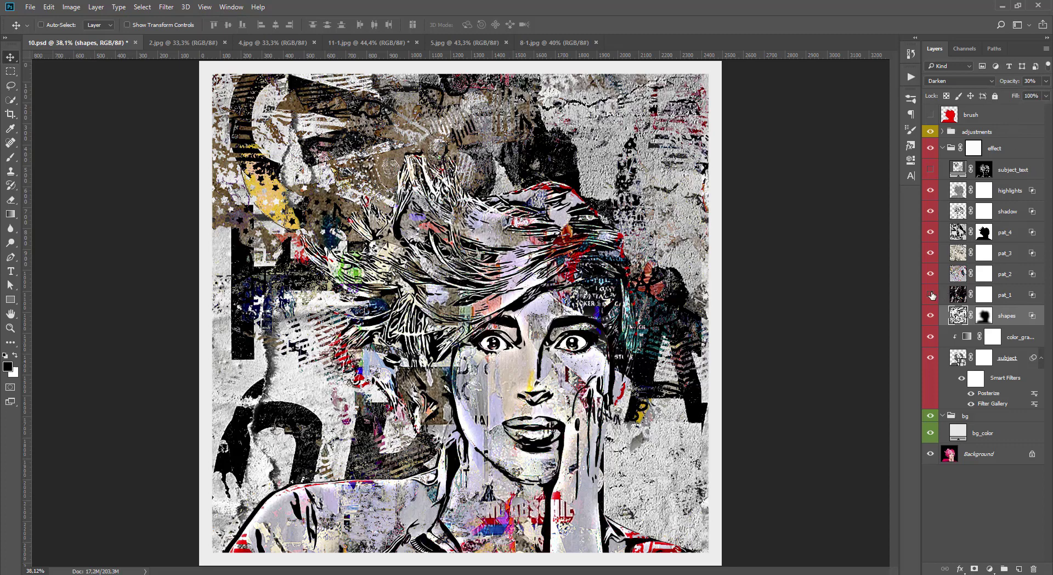
click(932, 295)
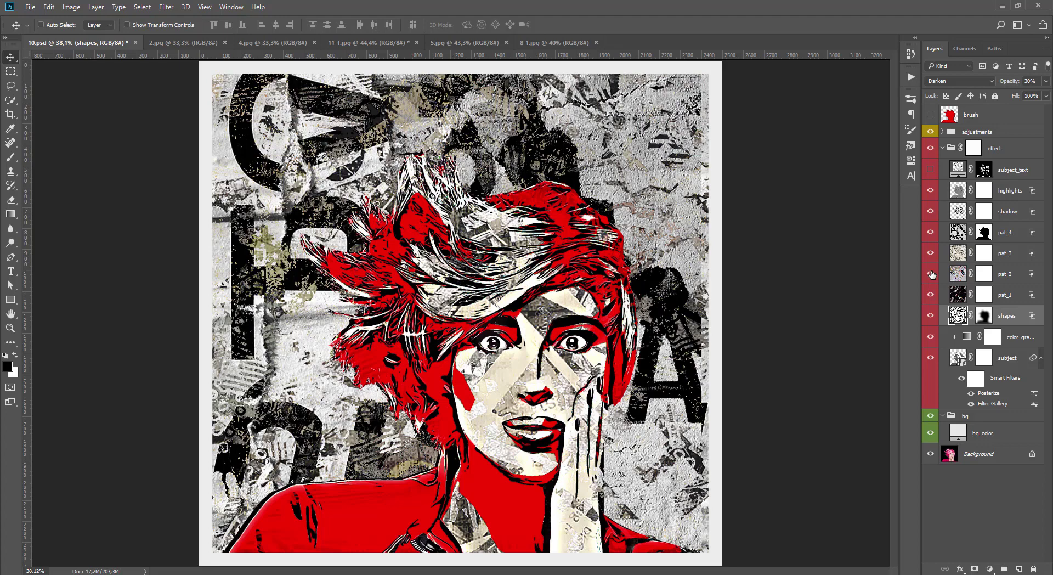
click(932, 275)
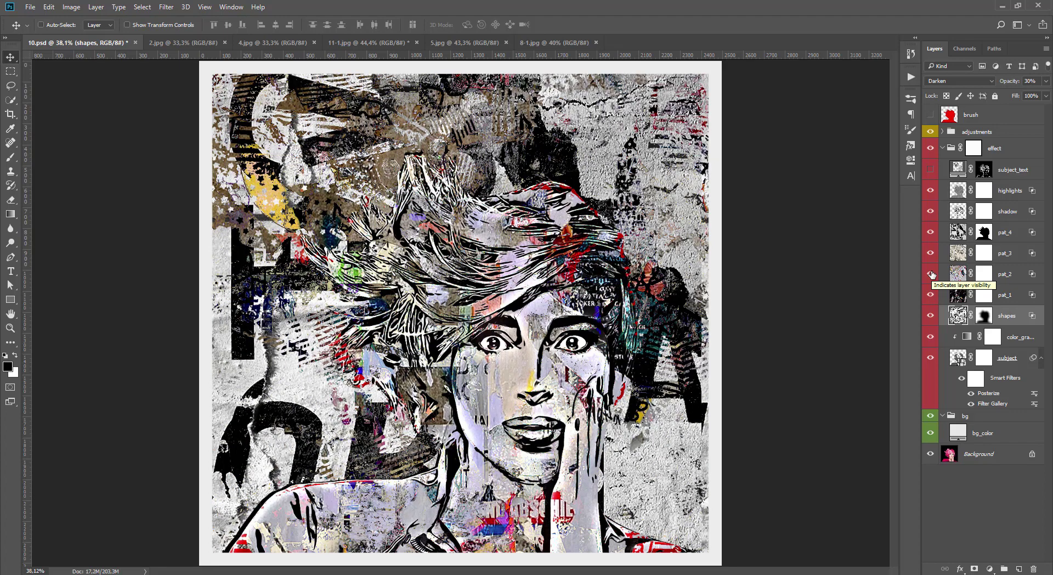
click(931, 254)
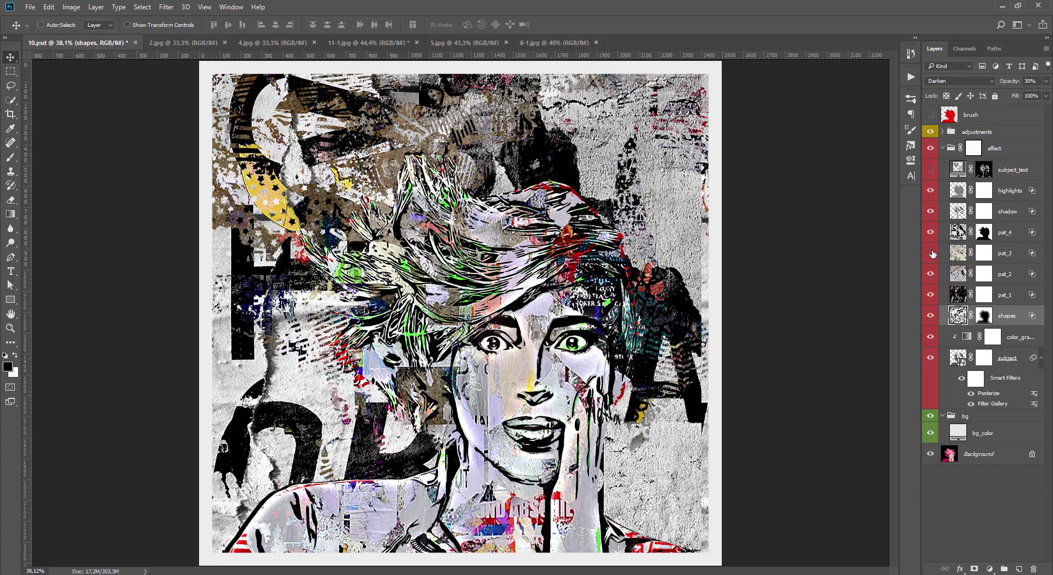
click(932, 254)
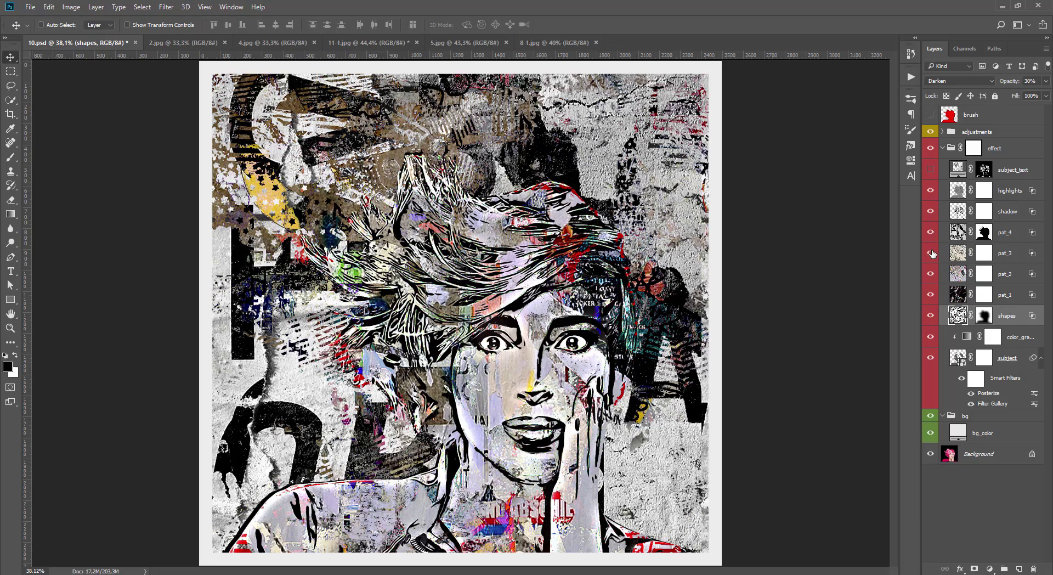
click(959, 253)
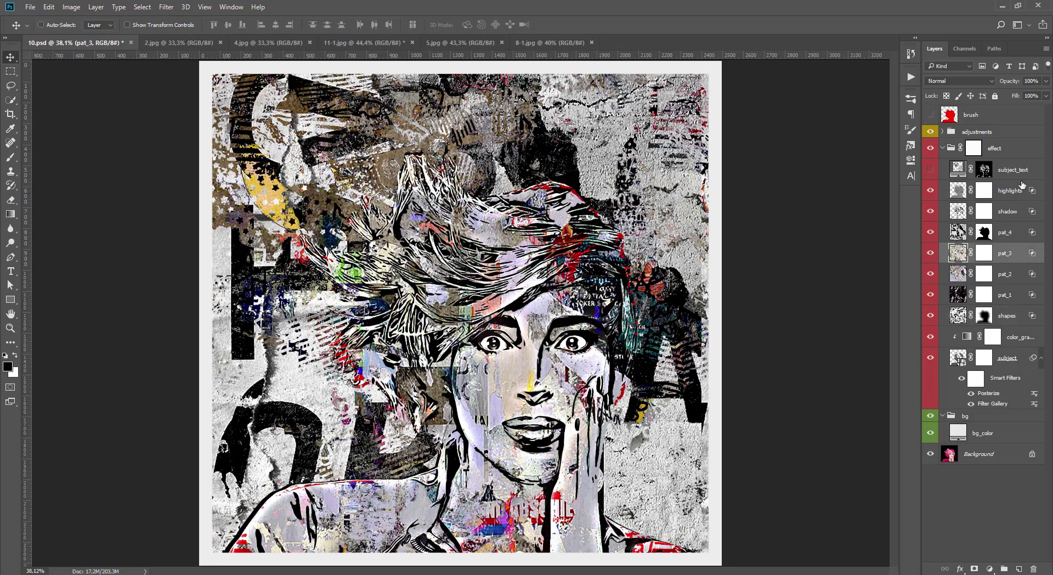
click(1047, 84)
drag(1046, 95, 1006, 96)
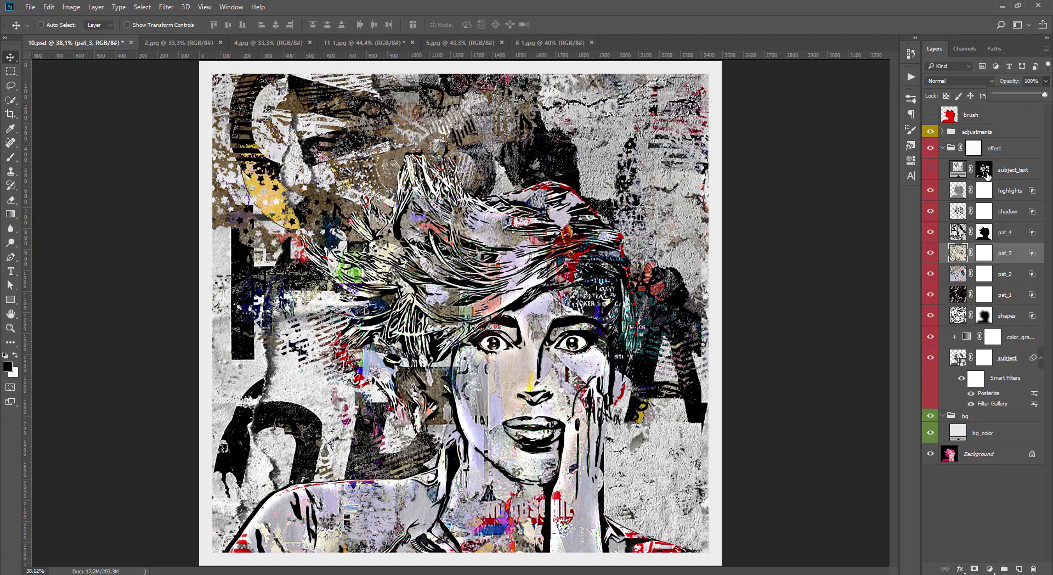
click(931, 232)
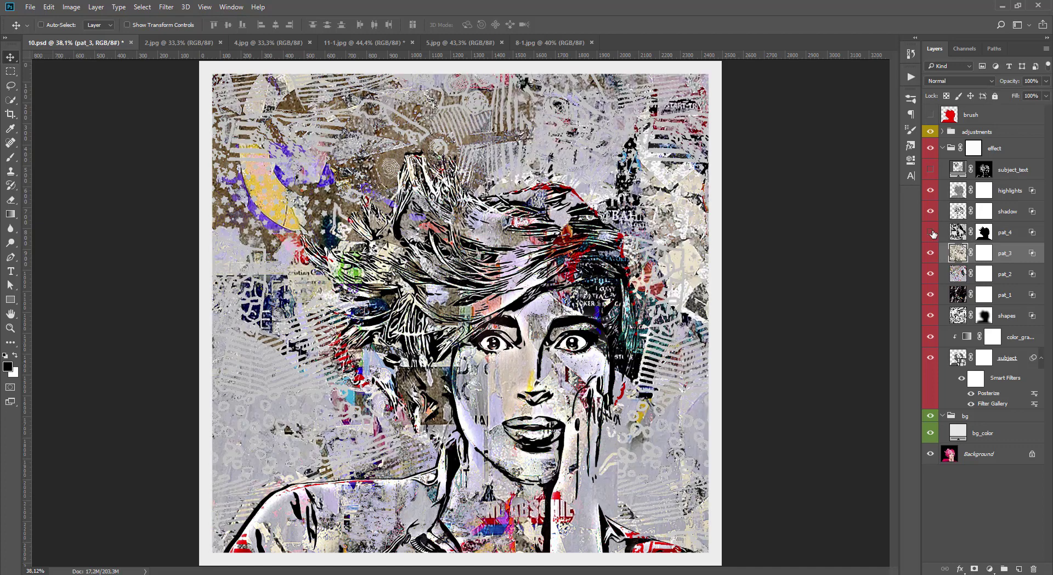
click(931, 232)
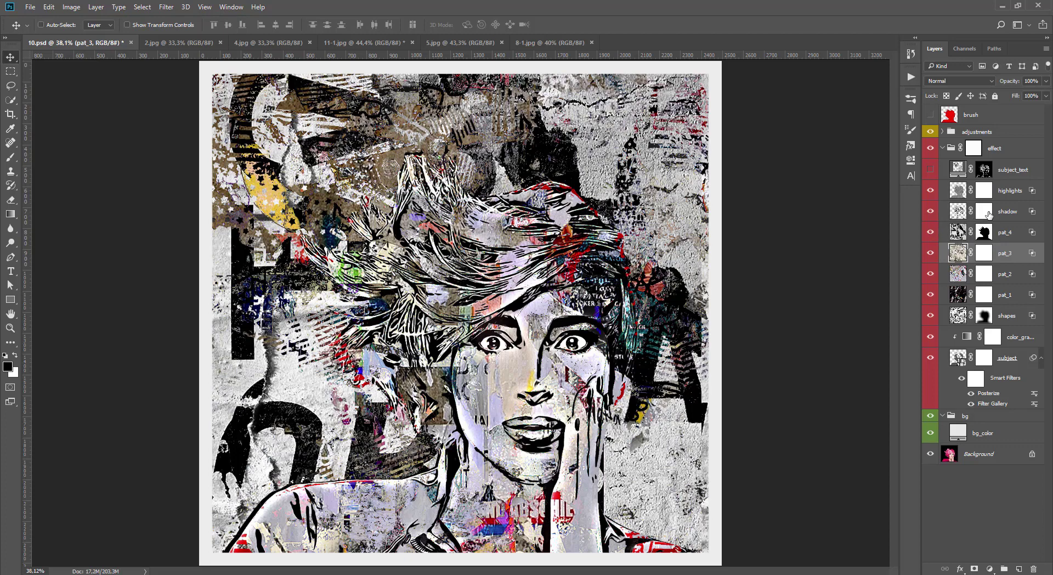
Try Overlay on the shadow layer, then set it back to Normal
click(1007, 213)
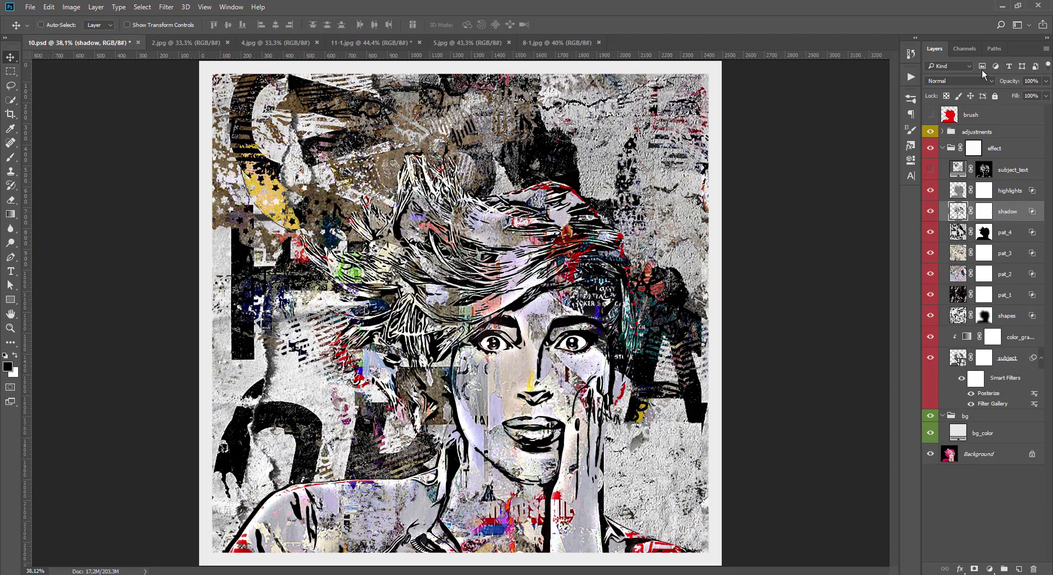
click(991, 81)
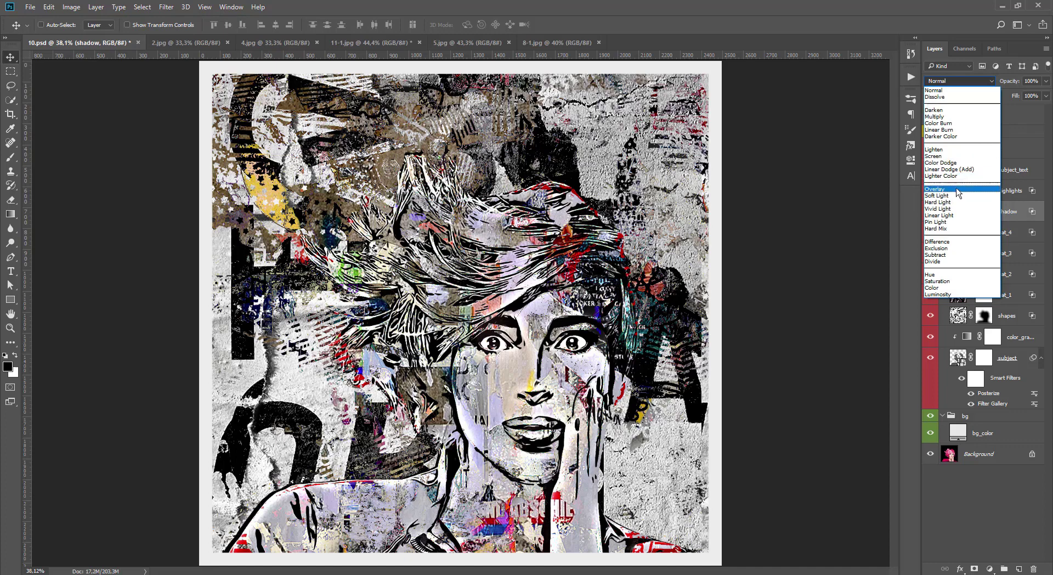
click(957, 186)
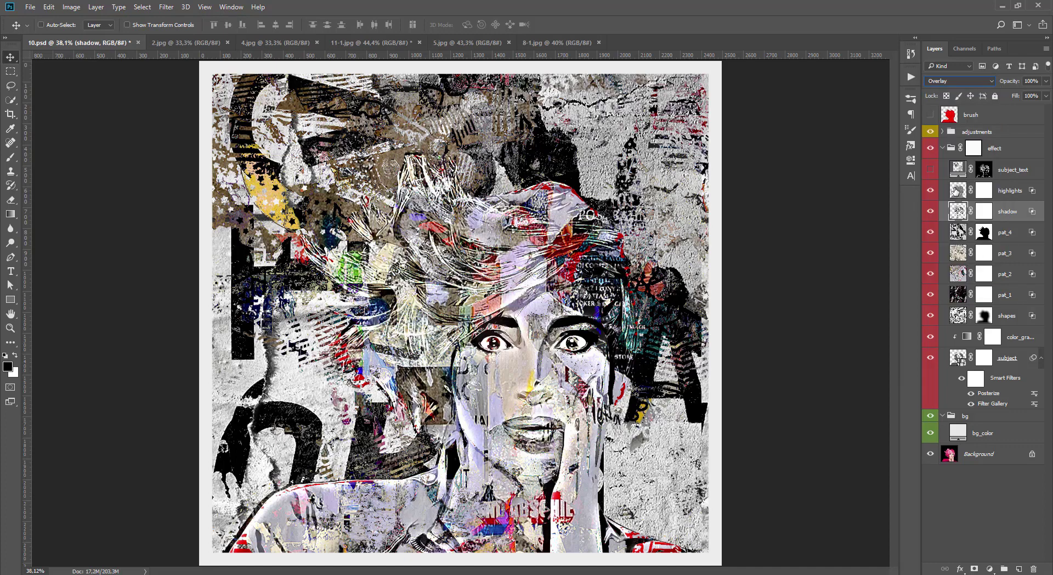
click(985, 85)
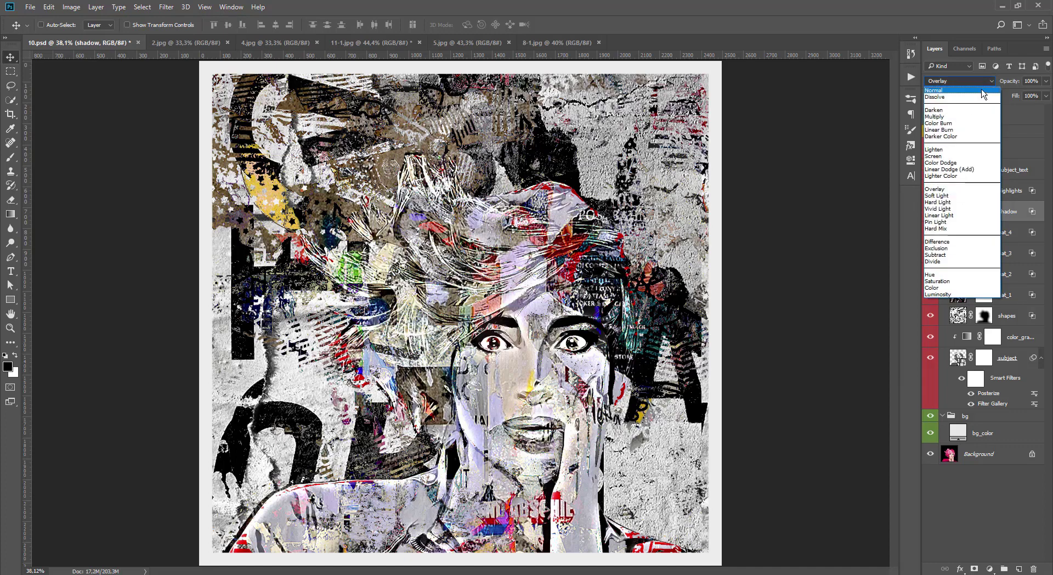
click(939, 215)
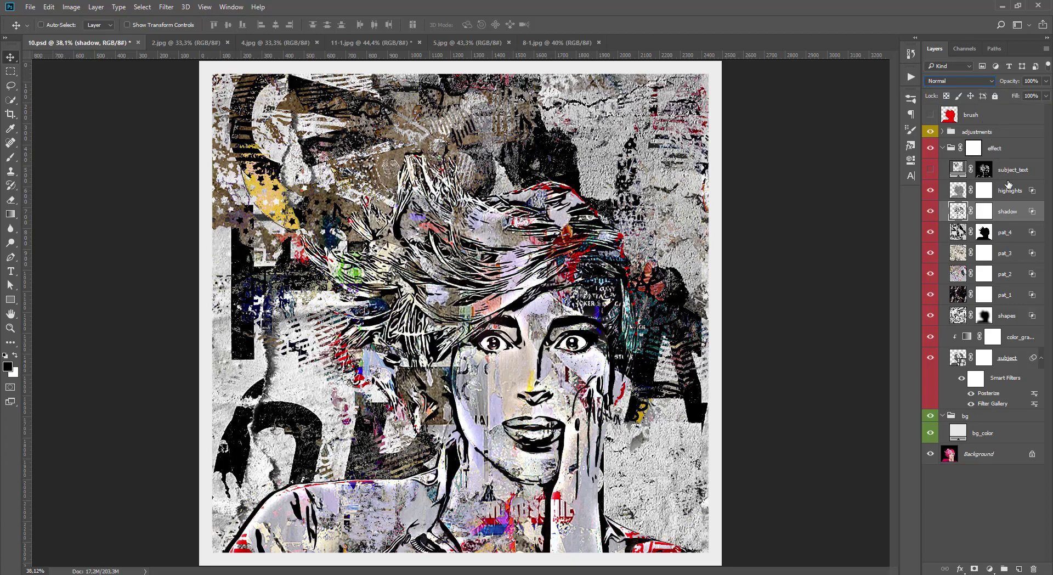
Hide and re-show the highlights layer to compare its effect
click(1008, 192)
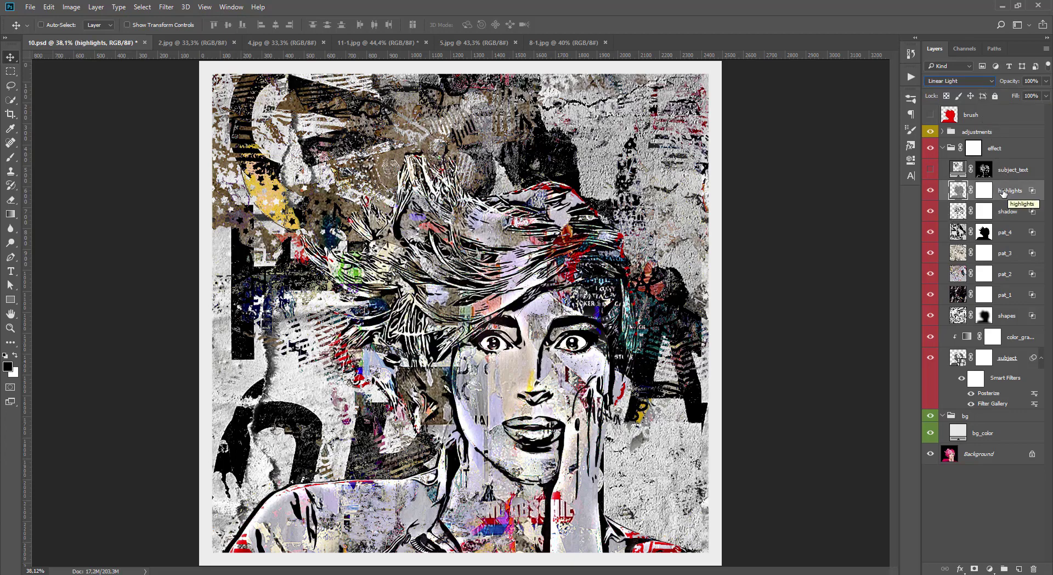
click(930, 190)
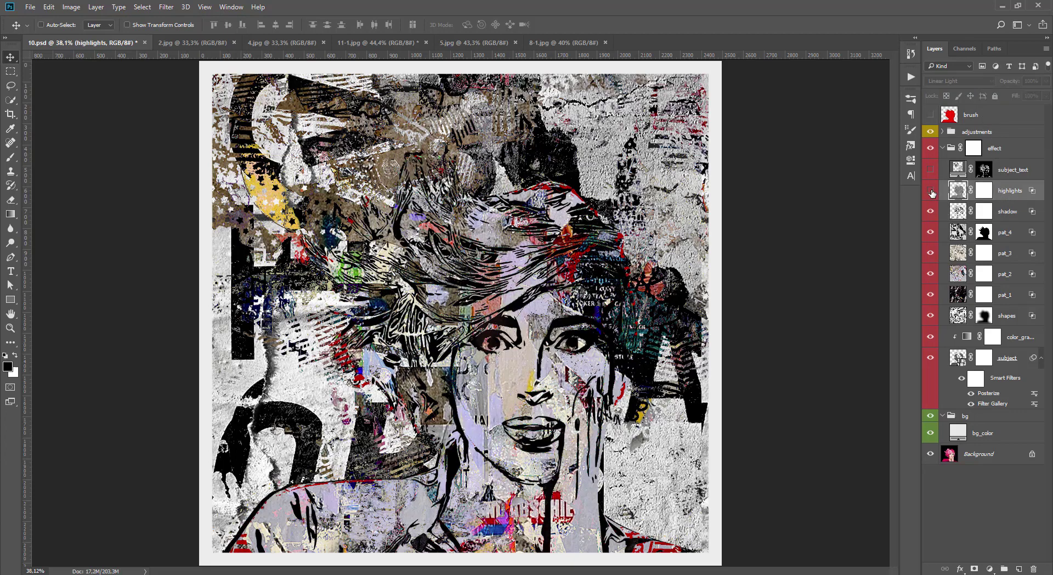
click(931, 190)
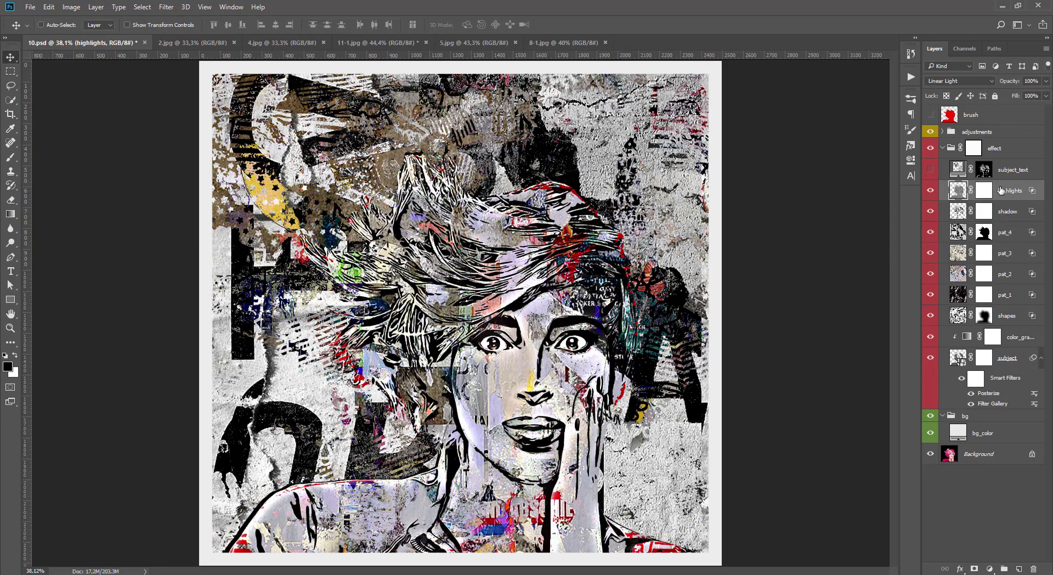
click(71, 8)
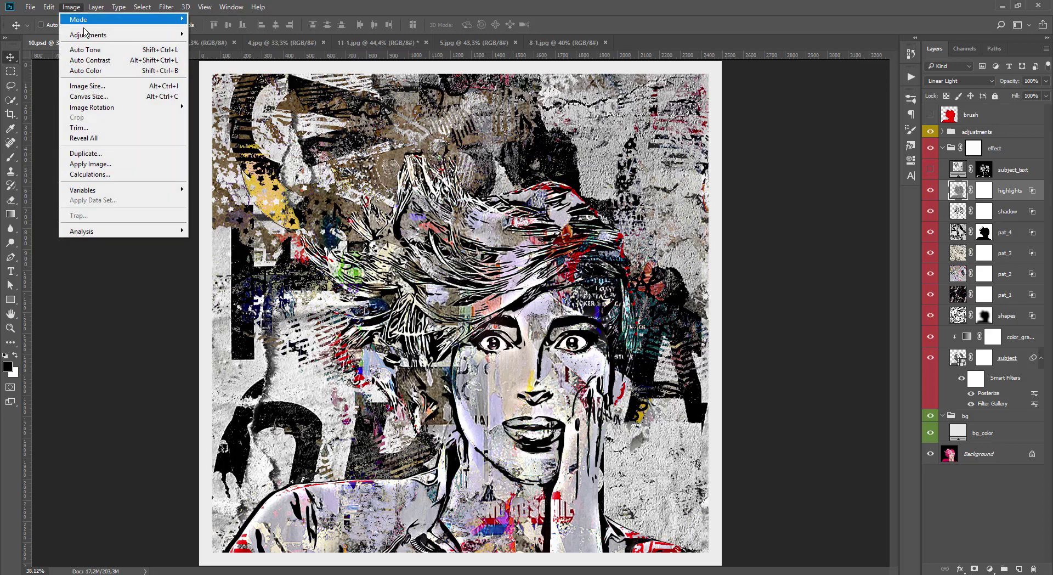
mouse_move(88, 34)
click(225, 35)
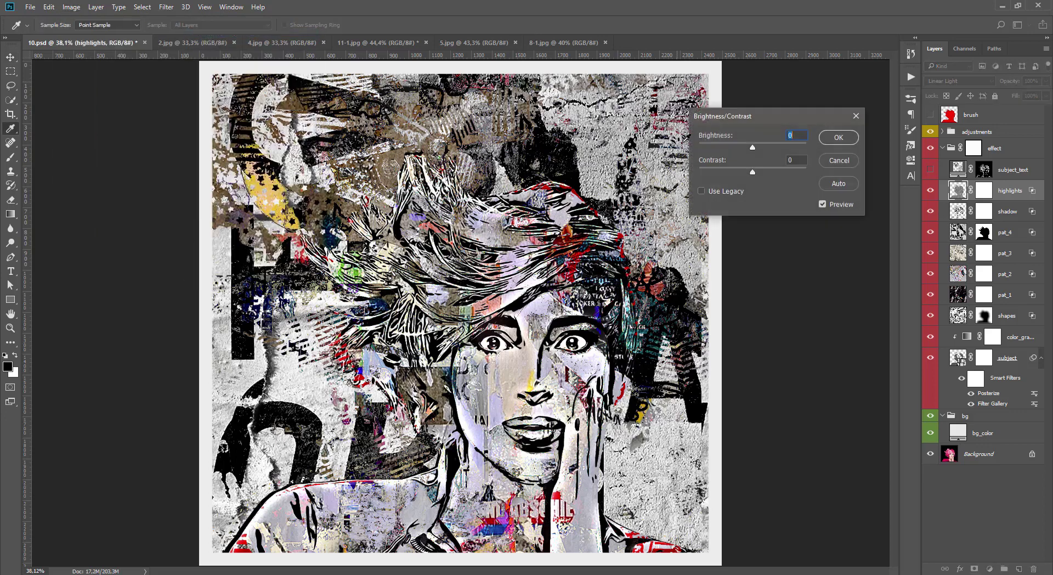
mouse_move(752, 147)
mouse_down()
mouse_move(770, 147)
mouse_move(736, 149)
mouse_move(754, 149)
mouse_up()
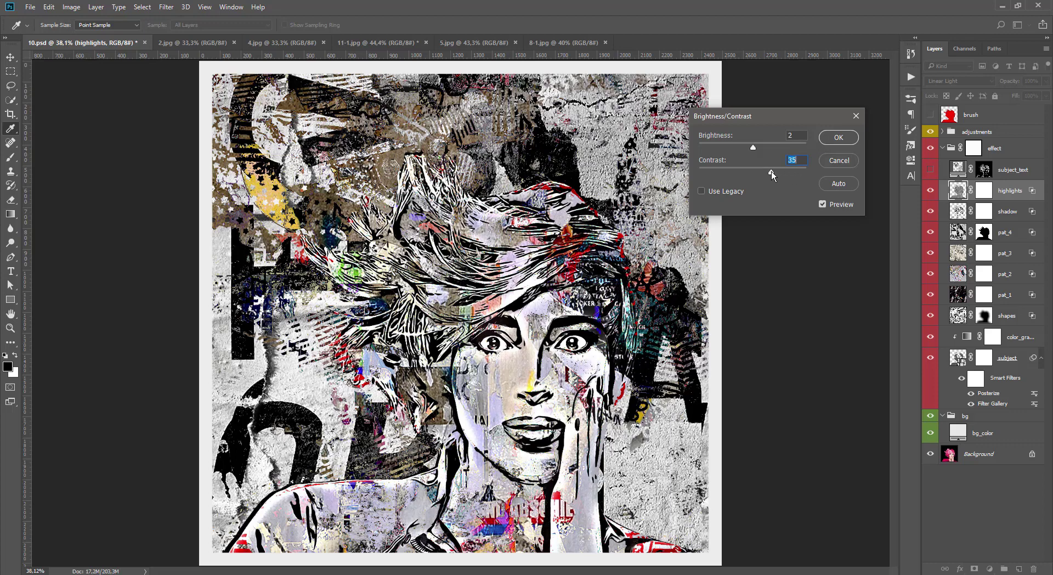
click(847, 162)
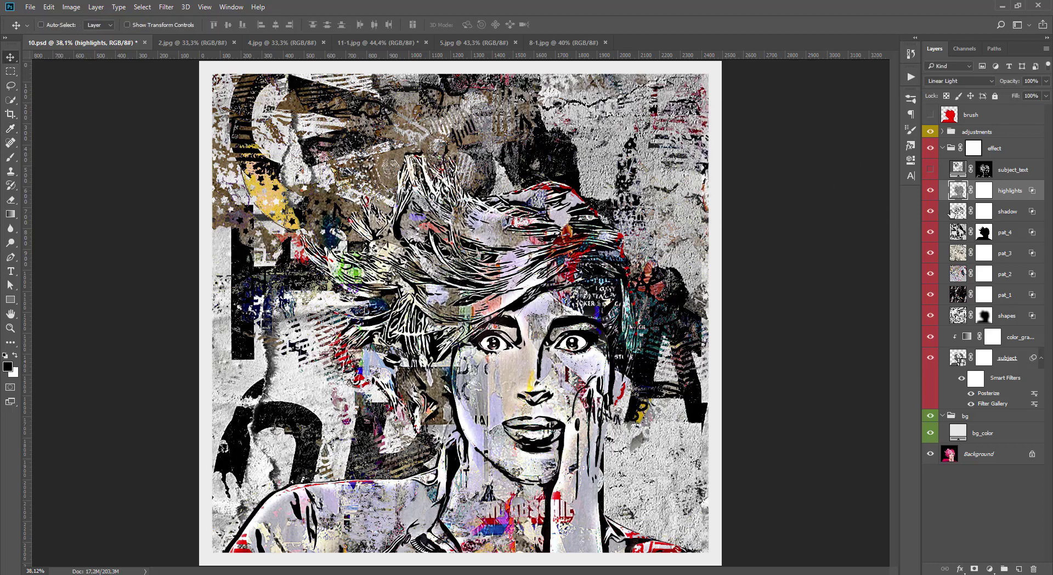
Reduce the subject_text pattern fill scale to about 188%, then hide that layer
click(932, 170)
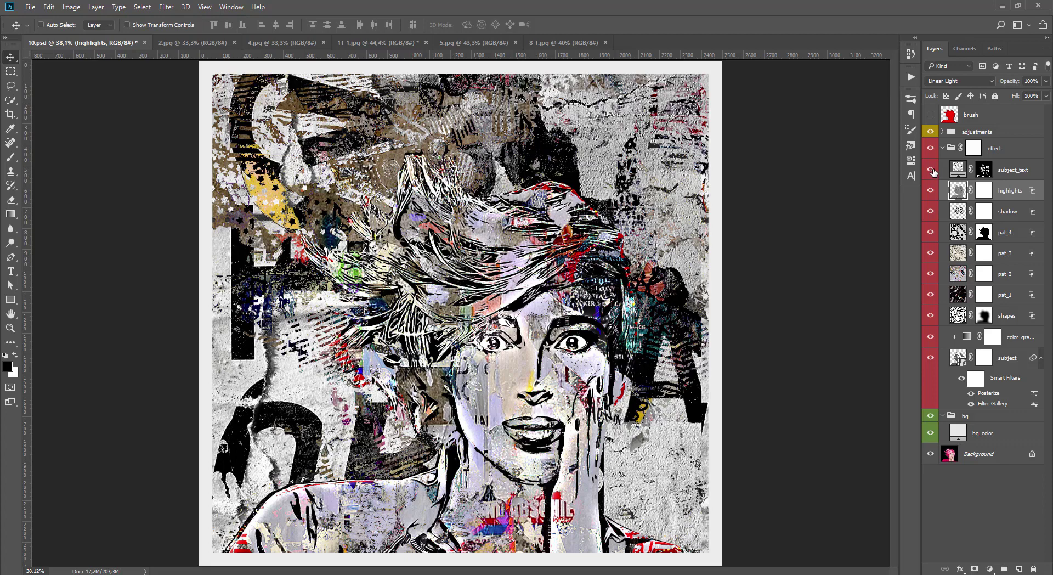
double_click(965, 171)
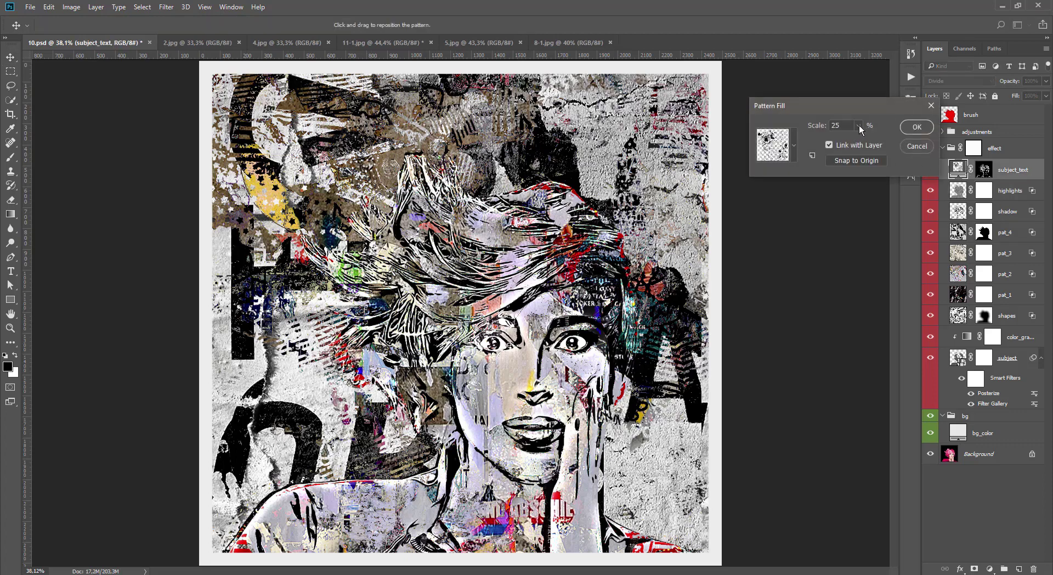
click(858, 126)
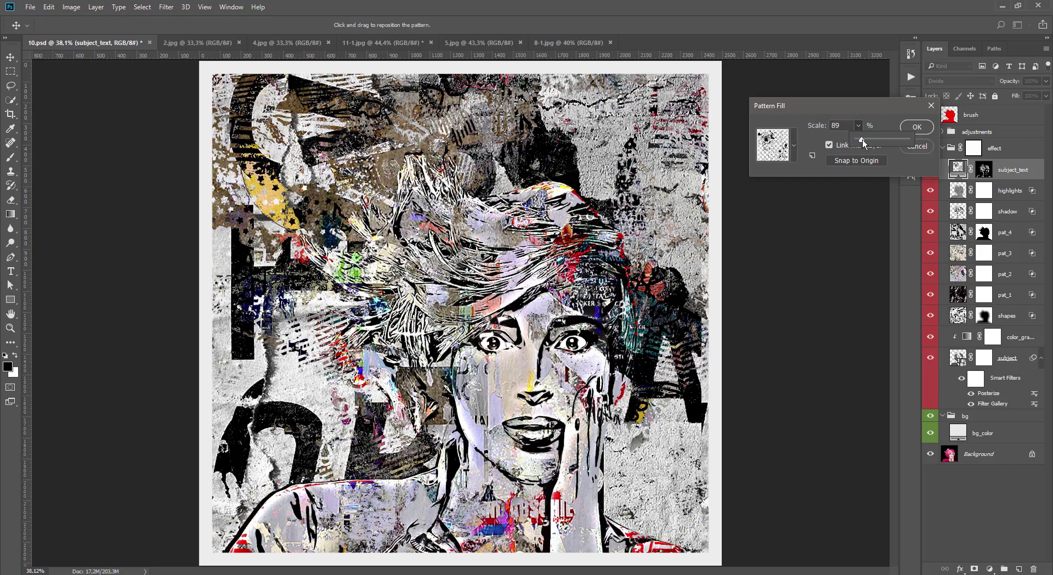
drag(874, 140, 867, 140)
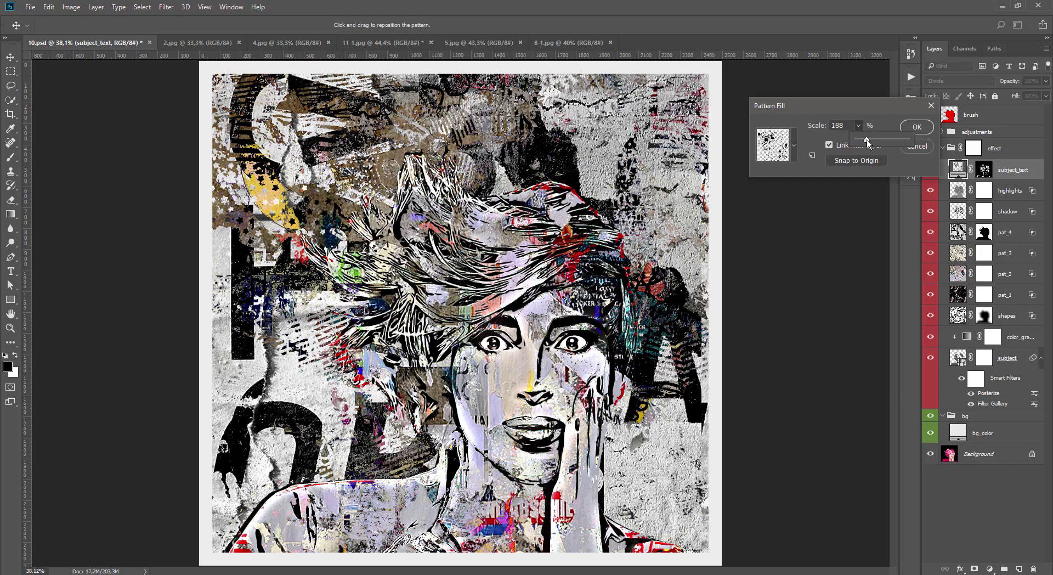
key(Return)
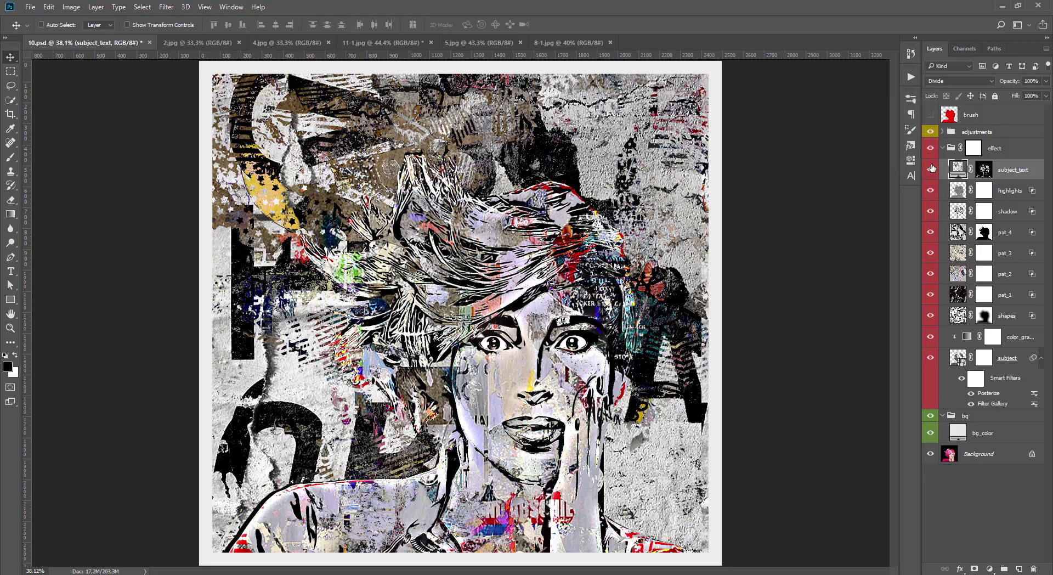
click(931, 171)
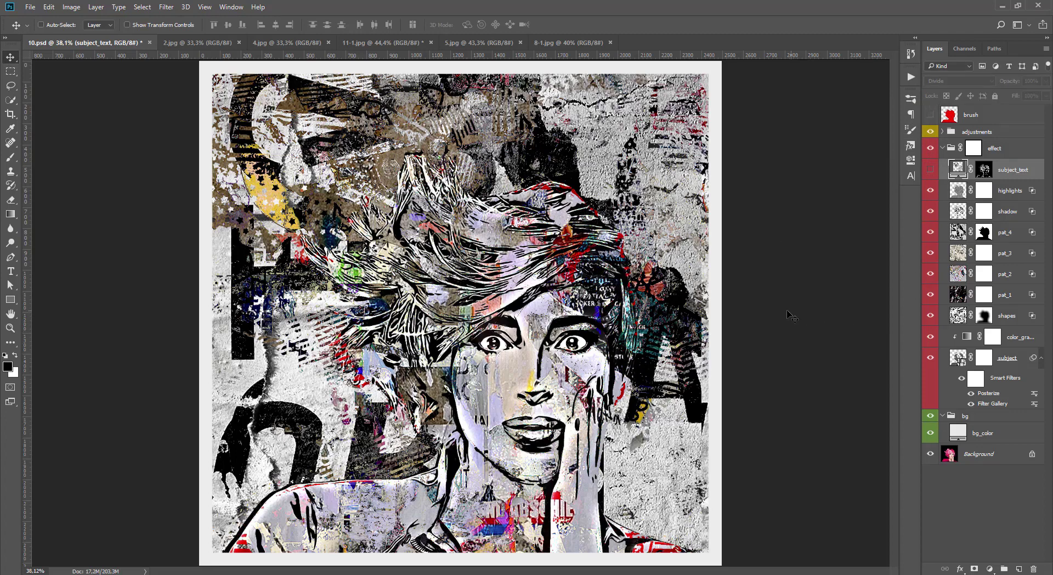
click(943, 132)
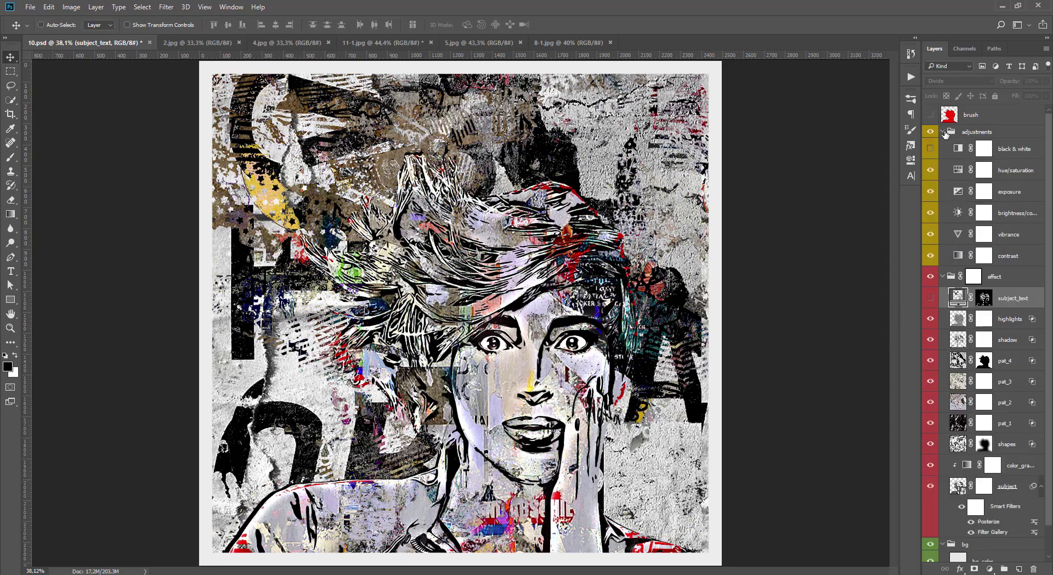
Shift the hue/saturation adjustment's Hue to +129
click(931, 170)
click(931, 171)
double_click(958, 170)
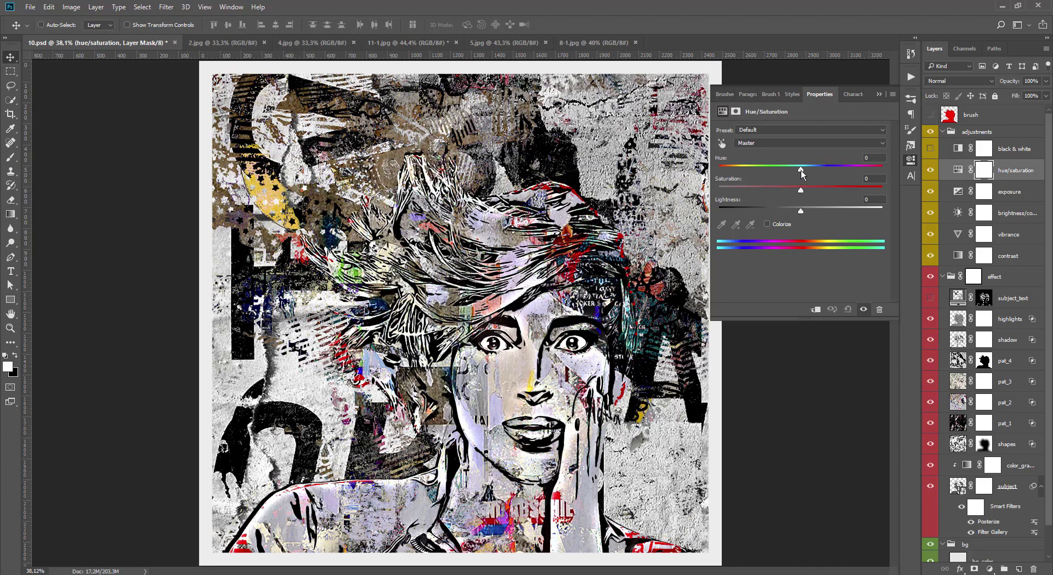
drag(801, 169, 820, 170)
mouse_move(821, 169)
mouse_down()
mouse_move(866, 170)
mouse_move(771, 169)
mouse_move(801, 169)
mouse_move(823, 190)
mouse_move(801, 186)
mouse_up()
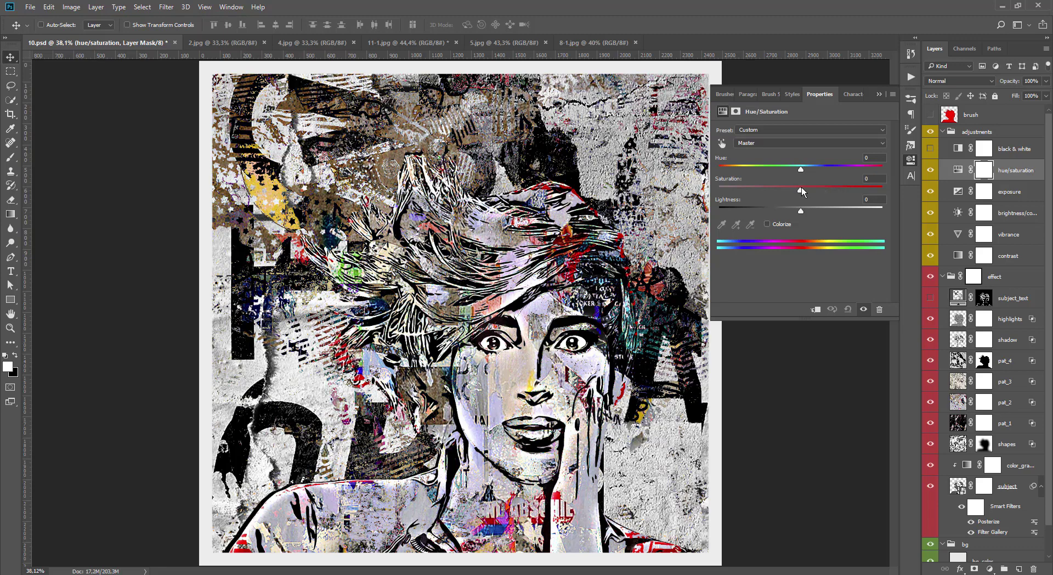
click(879, 95)
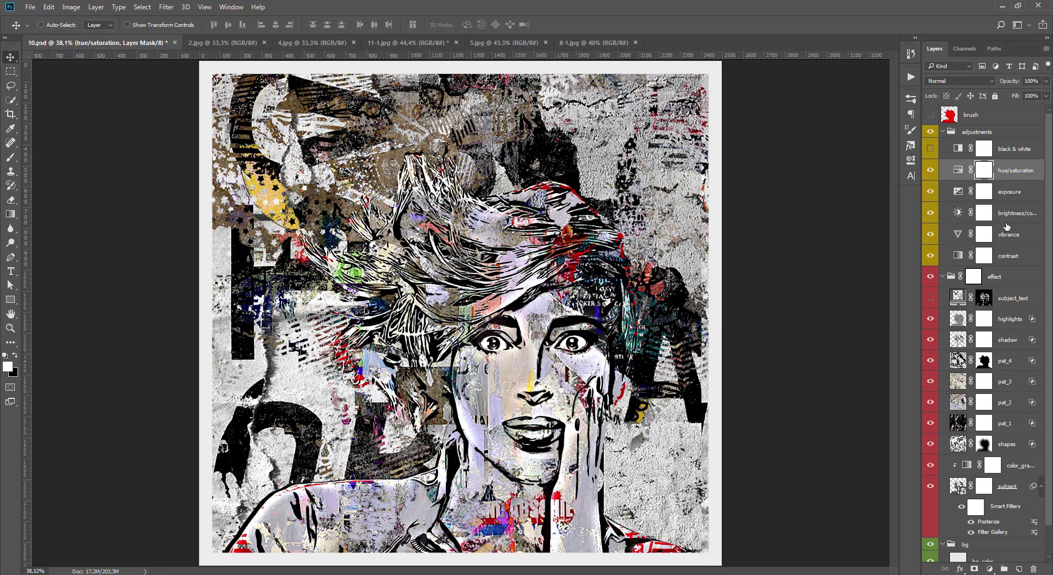
Lower the contrast adjustment layer's opacity to 30%
click(958, 256)
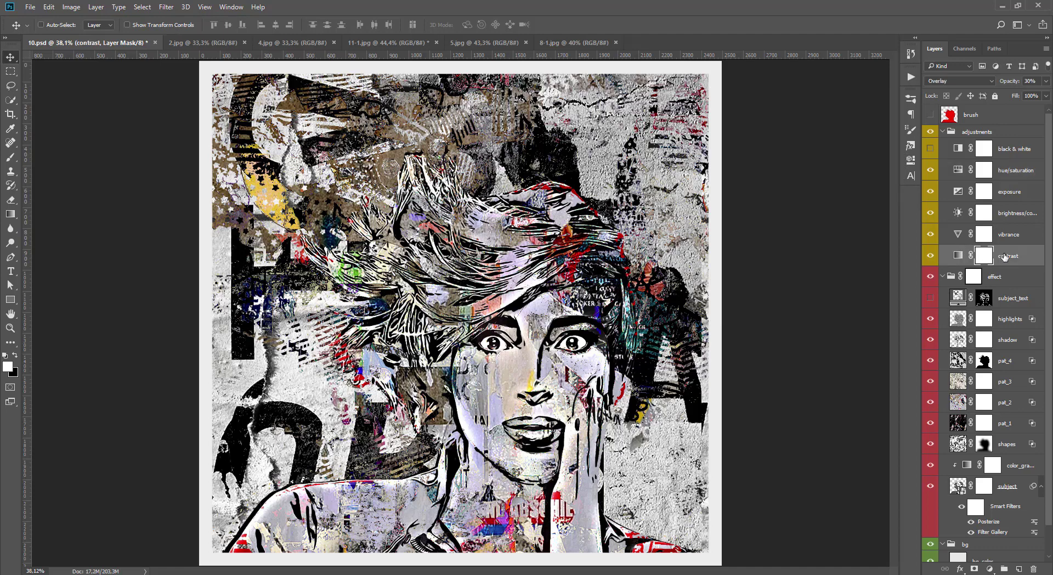
click(1046, 81)
drag(1034, 96, 1006, 93)
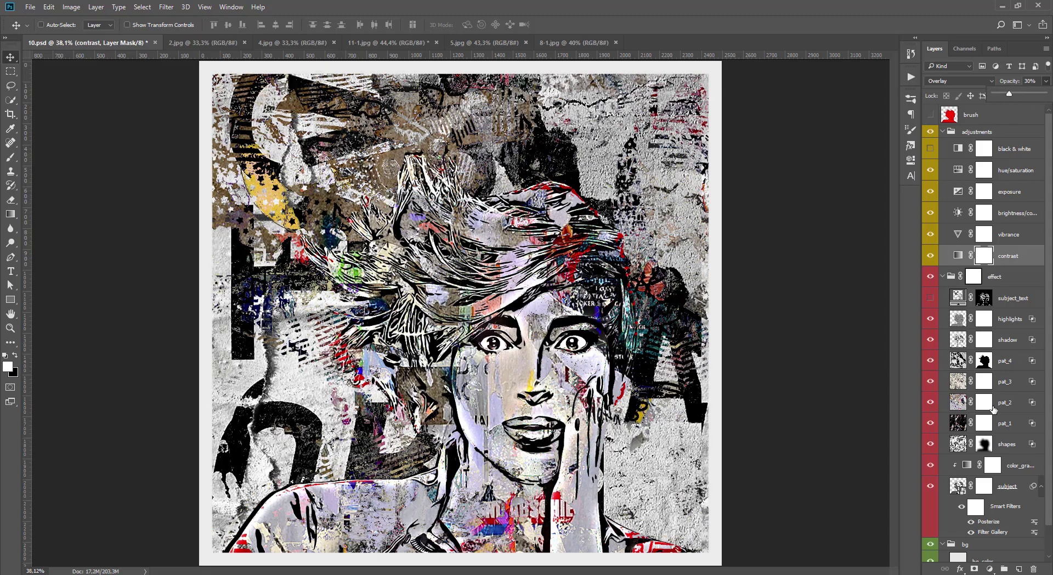
Switch the color_gradient layer's blend mode to Darken
click(994, 465)
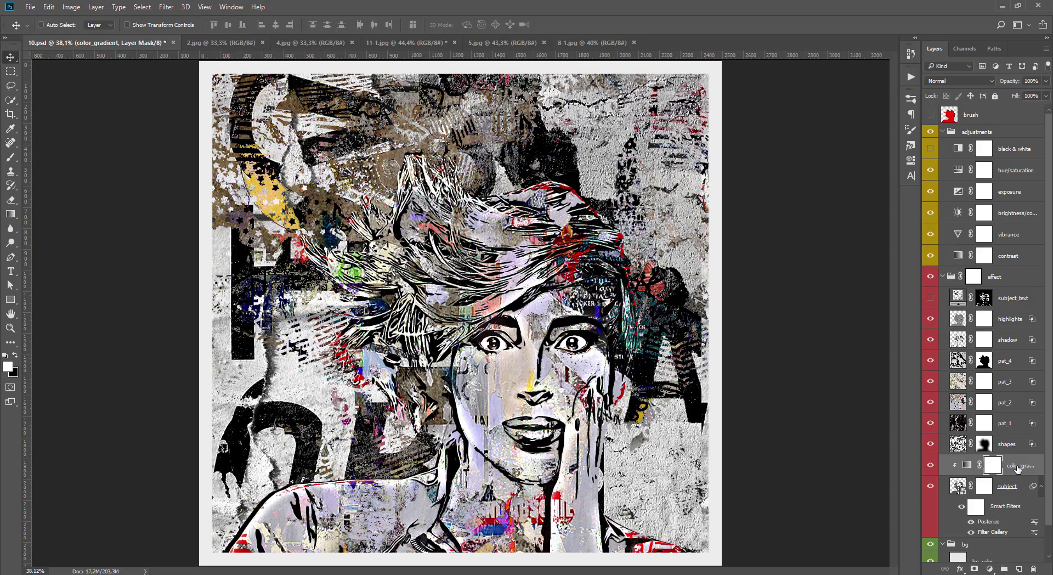
click(972, 80)
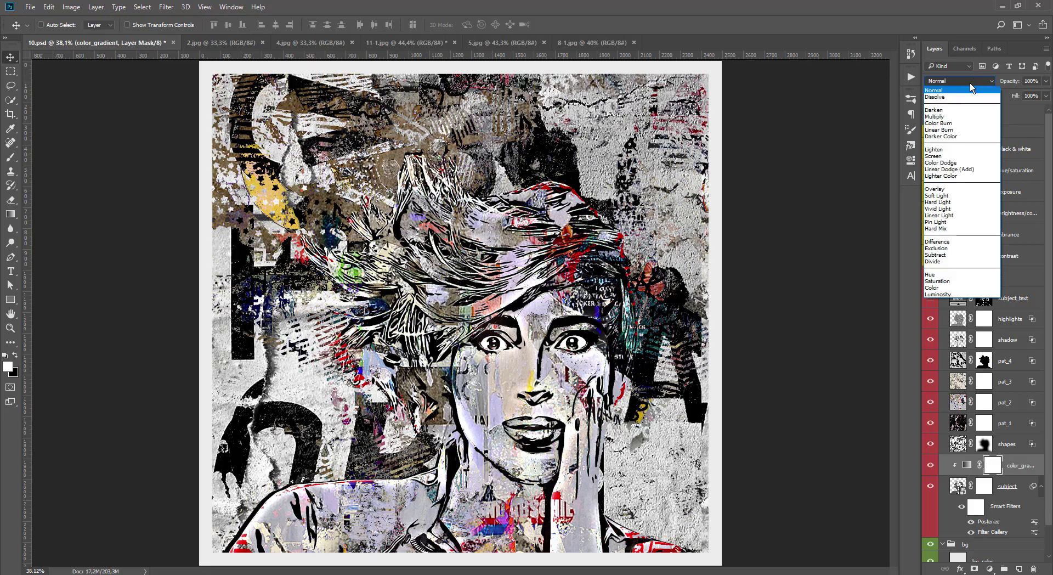
click(938, 110)
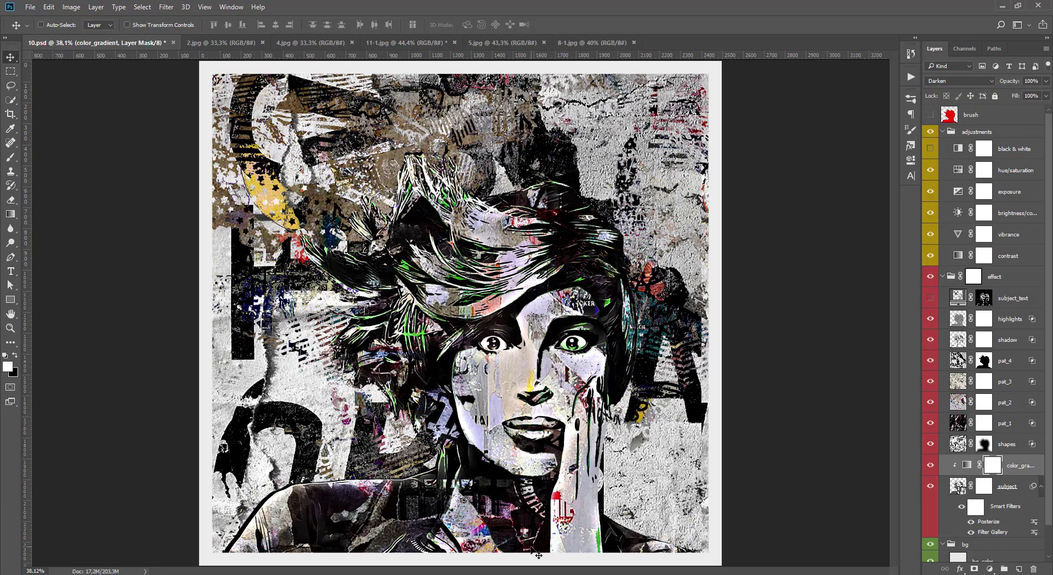
scroll(538, 555, up, 3)
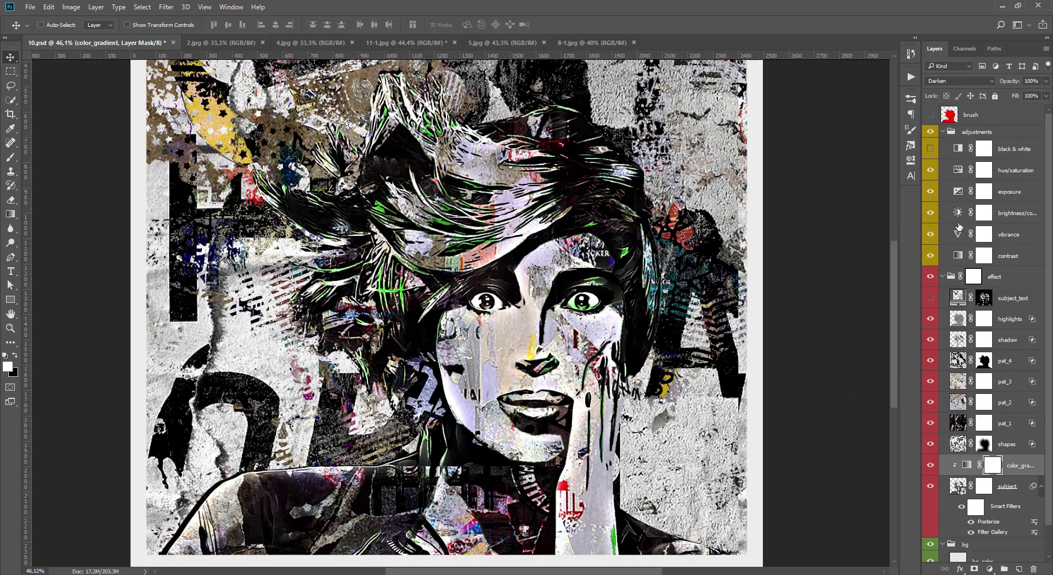
Lower the exposure adjustment's Exposure value slightly
double_click(957, 192)
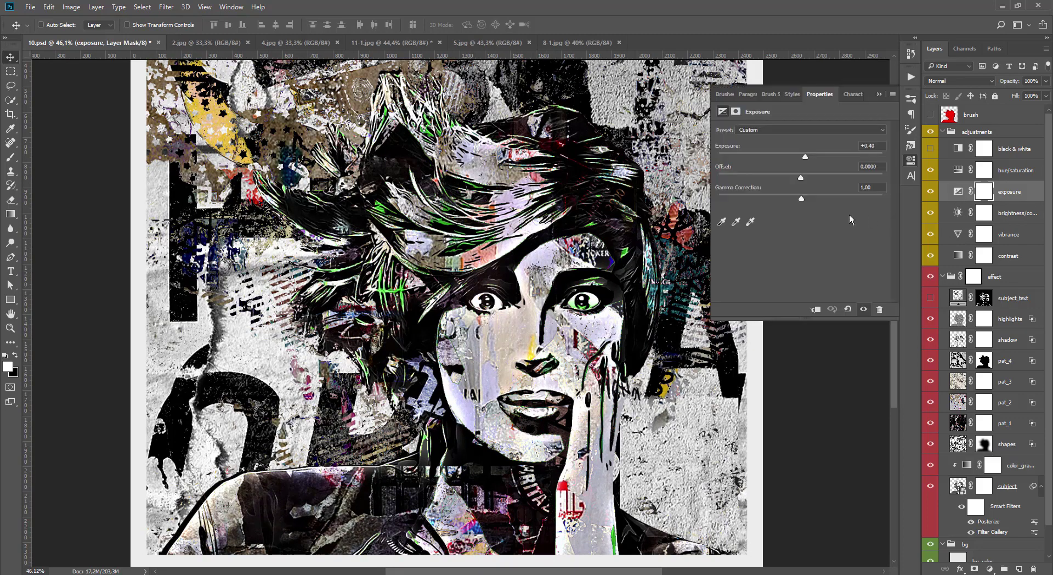
drag(806, 157, 803, 176)
click(878, 93)
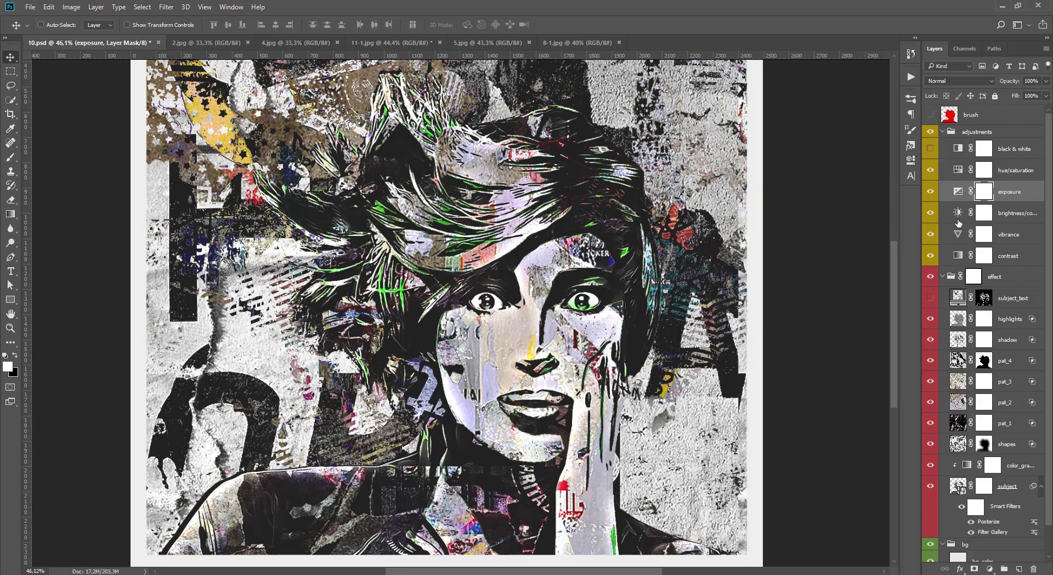
Set the brightness/contrast adjustment to brightness -66 and contrast 26
double_click(957, 213)
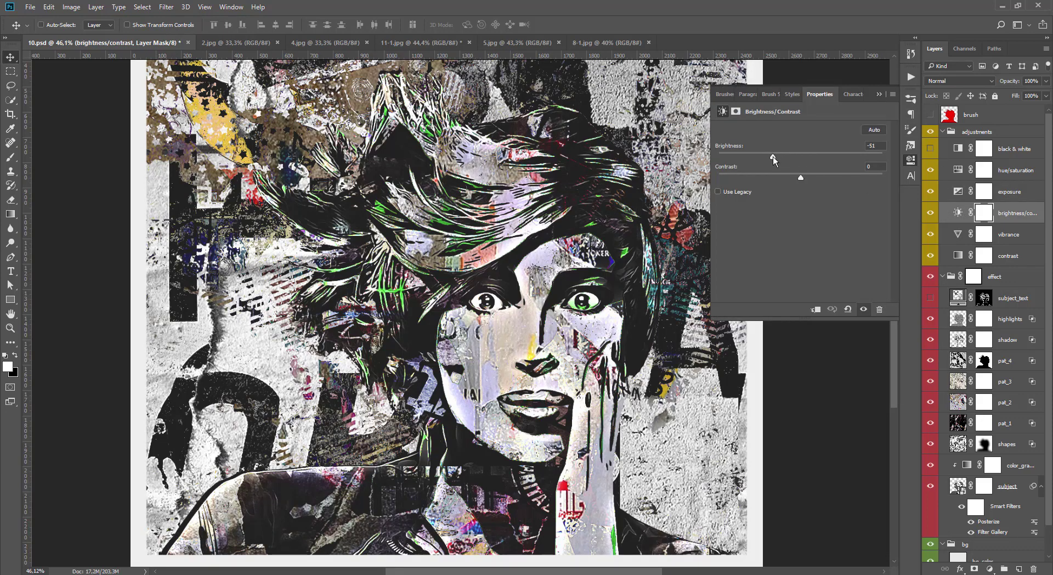
mouse_move(772, 157)
mouse_down()
mouse_move(755, 160)
mouse_move(778, 179)
mouse_move(841, 180)
mouse_up()
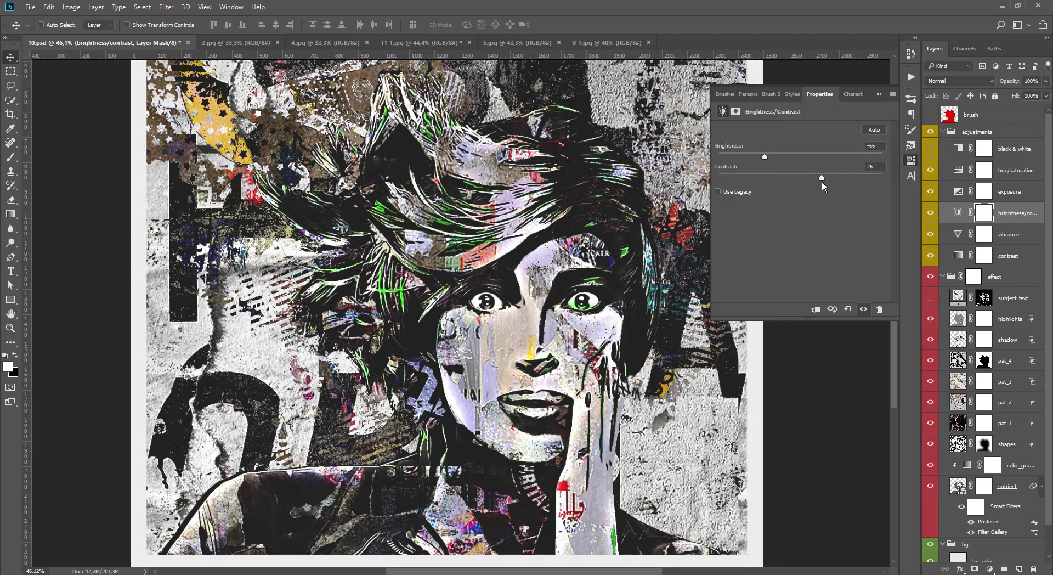
click(880, 95)
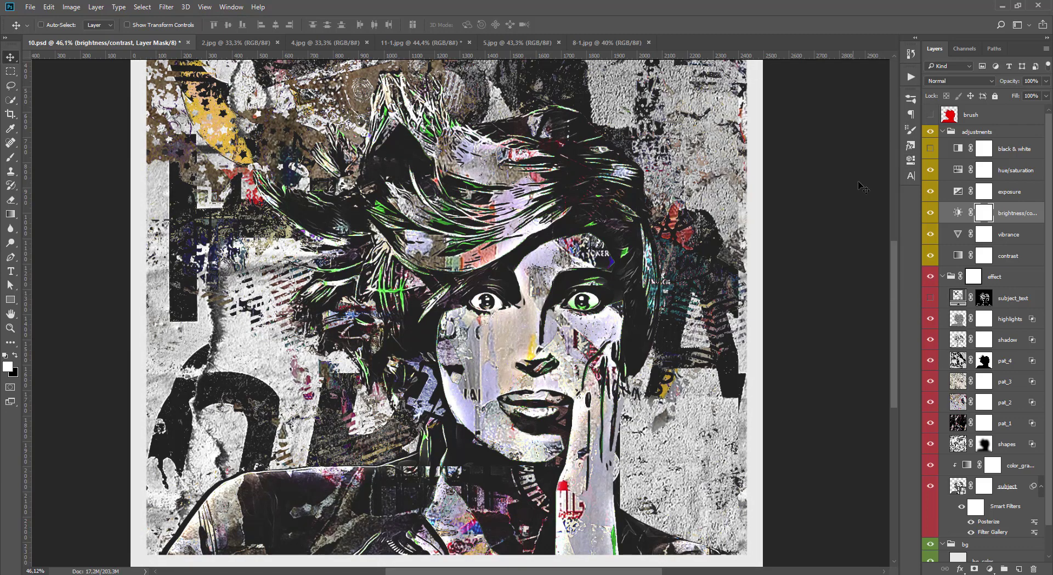
scroll(957, 326, down, 1)
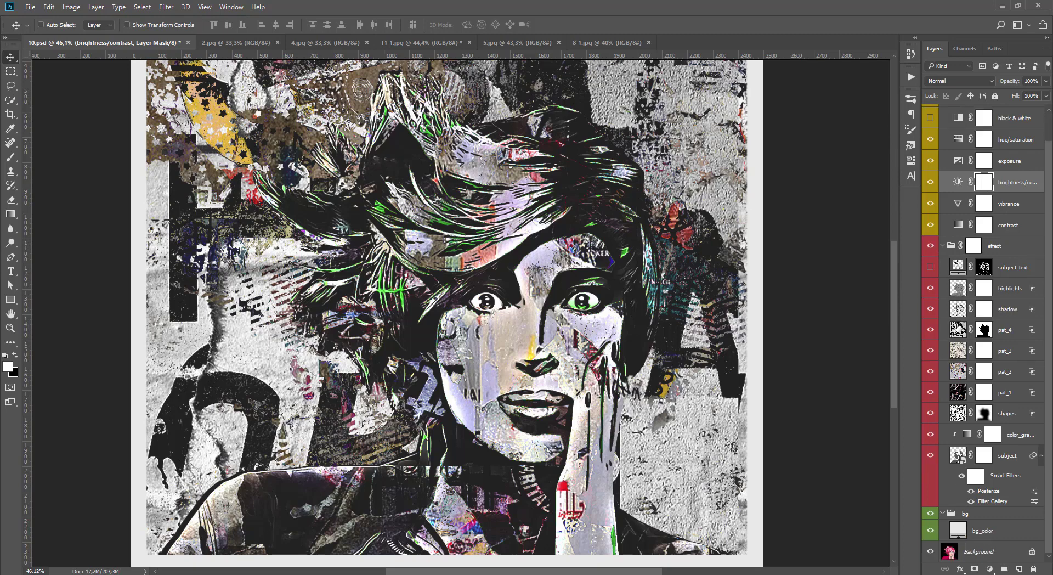
click(931, 416)
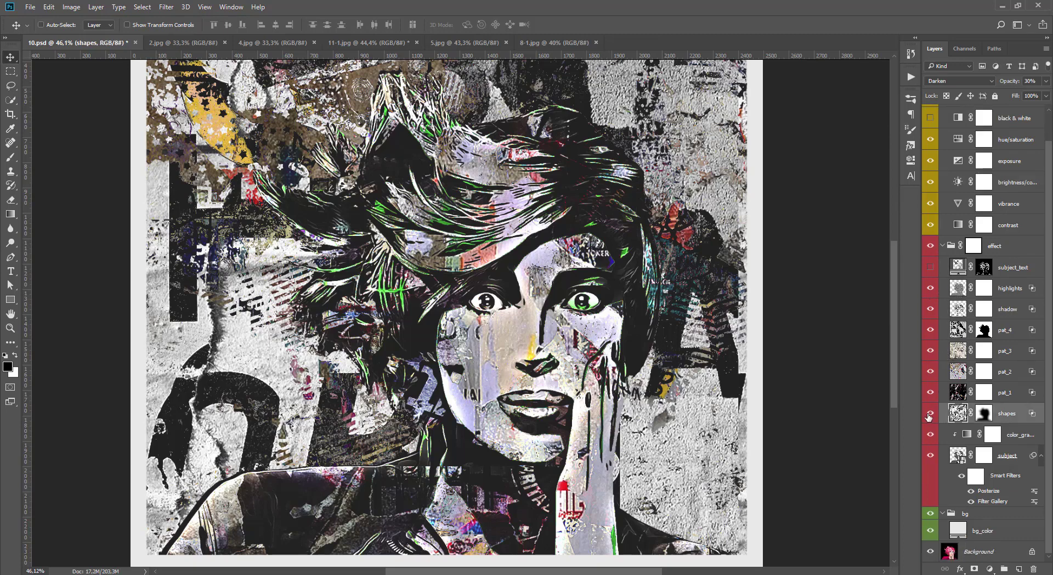
click(929, 416)
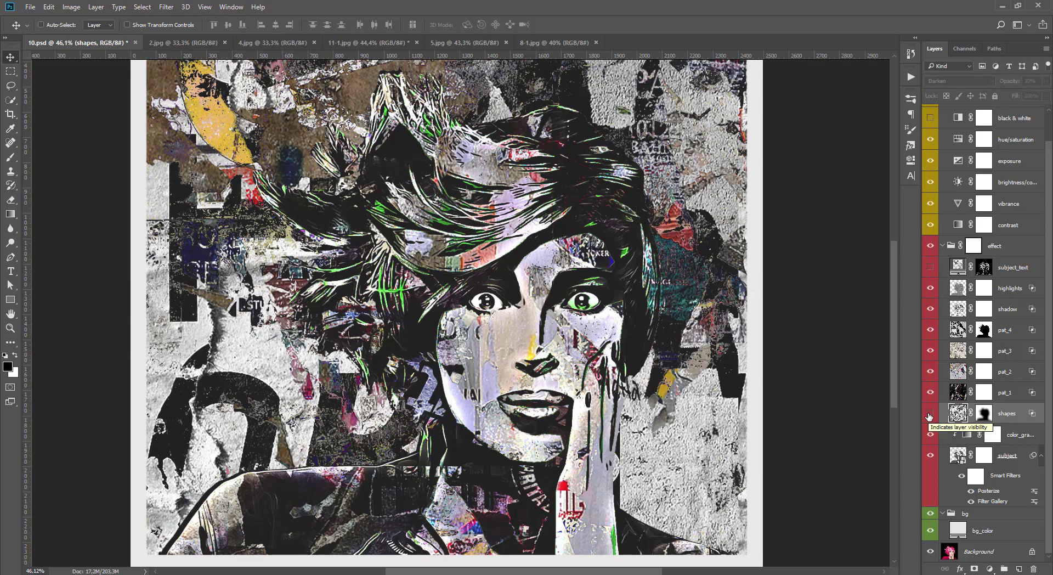
click(930, 415)
click(931, 393)
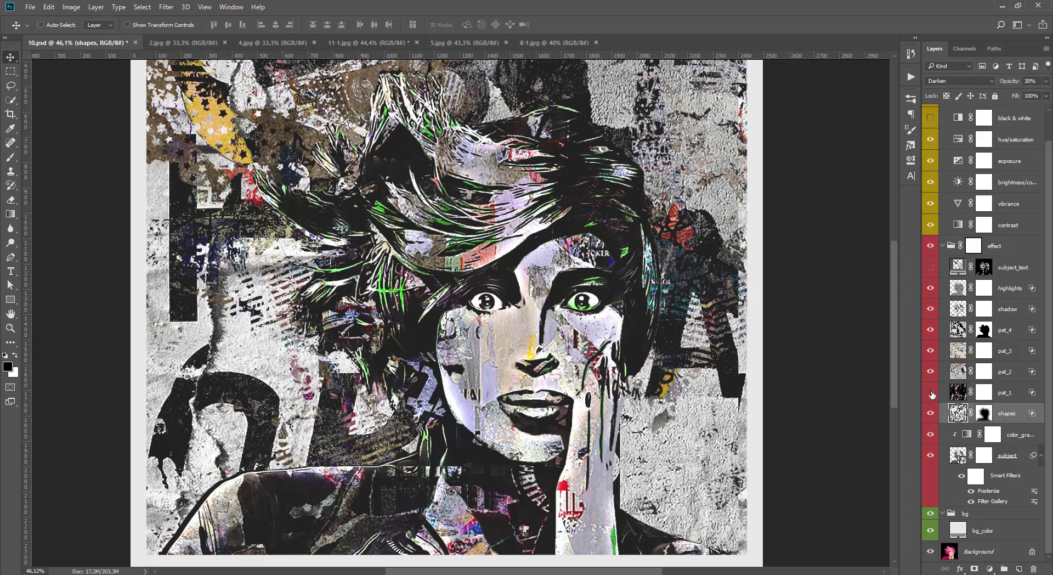
click(930, 393)
scroll(650, 266, down, 2)
scroll(344, 335, up, 1)
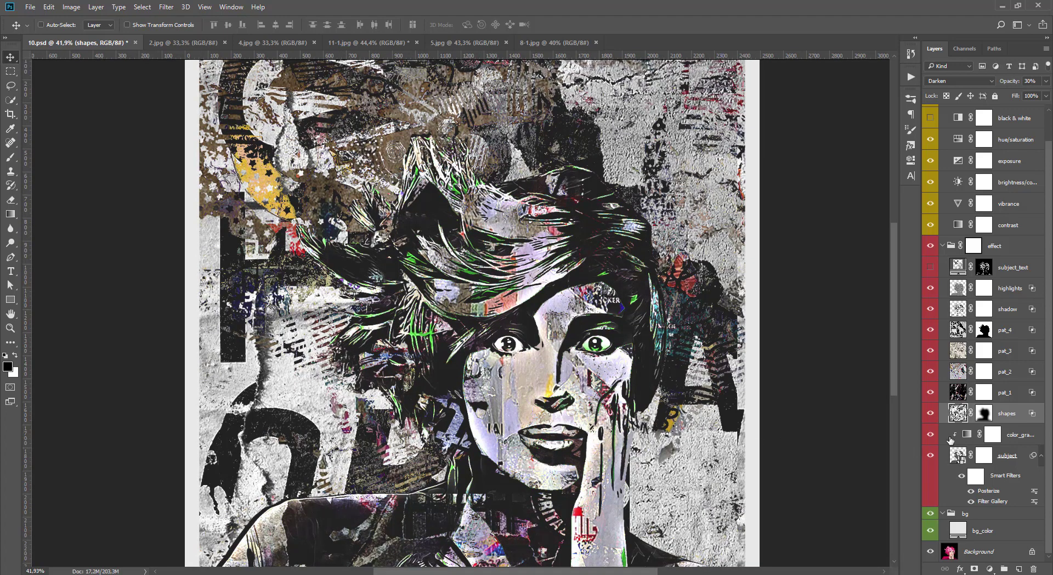
Set the shapes layer's Blend If underlying white point to about 193 so lighter paper shows through
double_click(1031, 415)
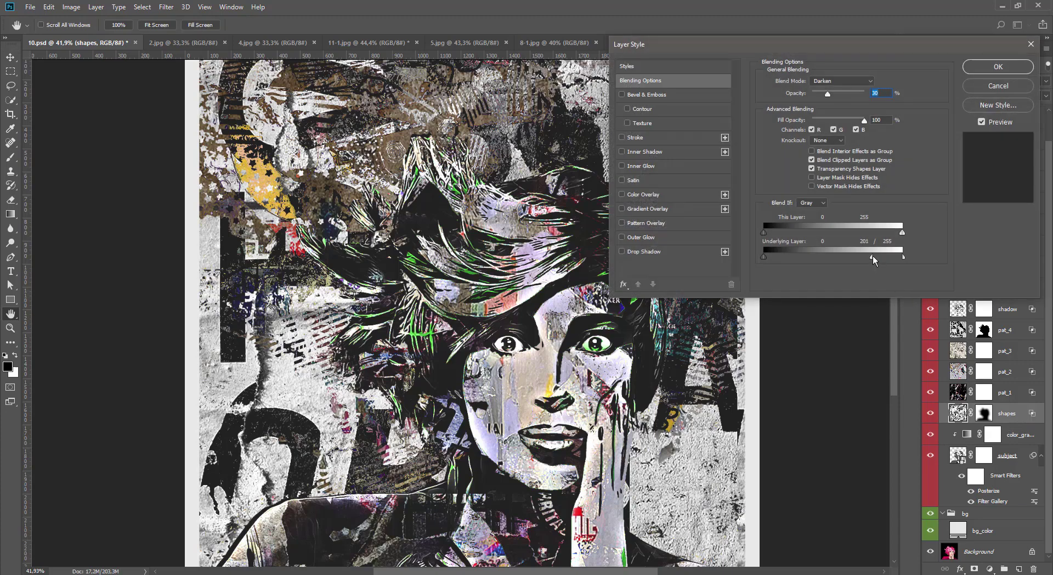
drag(832, 260, 870, 258)
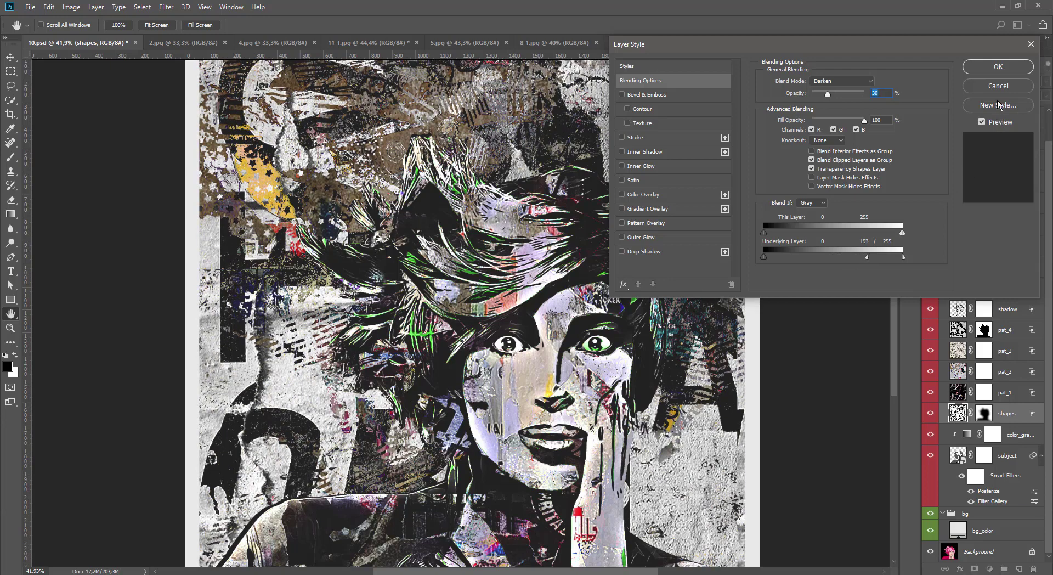
click(997, 68)
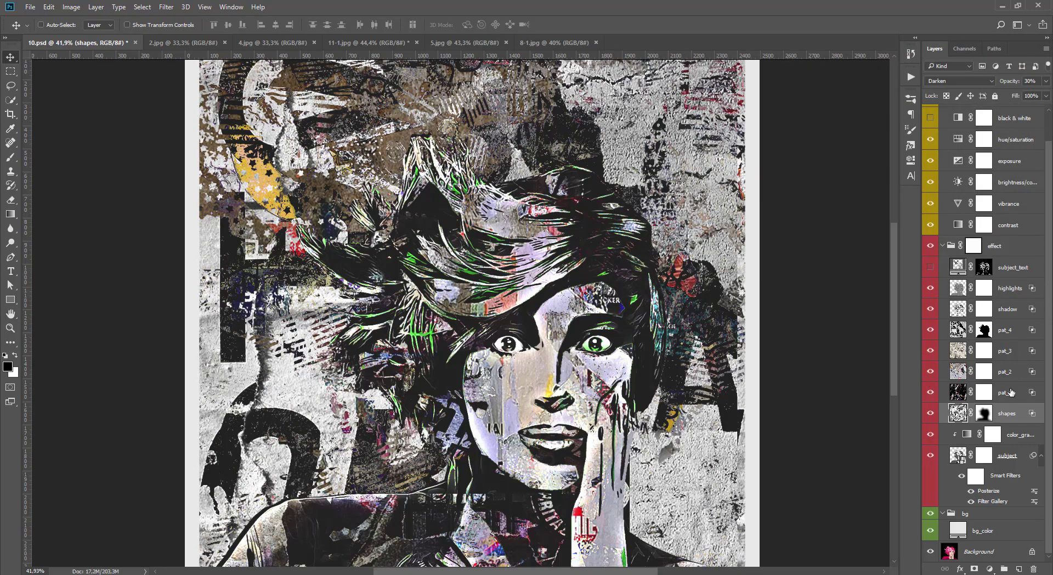
click(1012, 392)
Adjust pat_1's Blend If underlying-layer slider to raise its tone cutoff slightly
double_click(1031, 392)
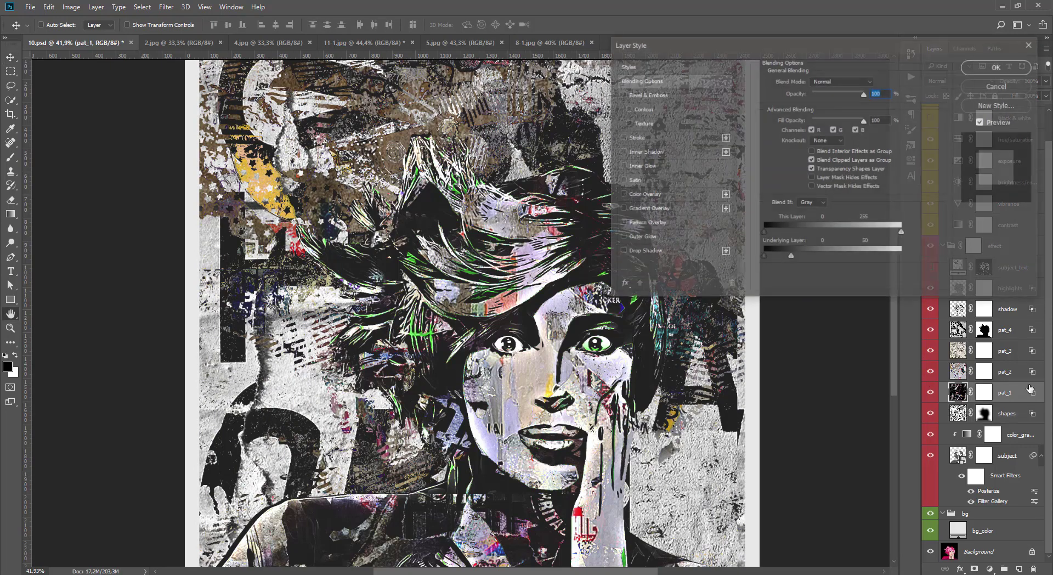
drag(812, 261, 821, 262)
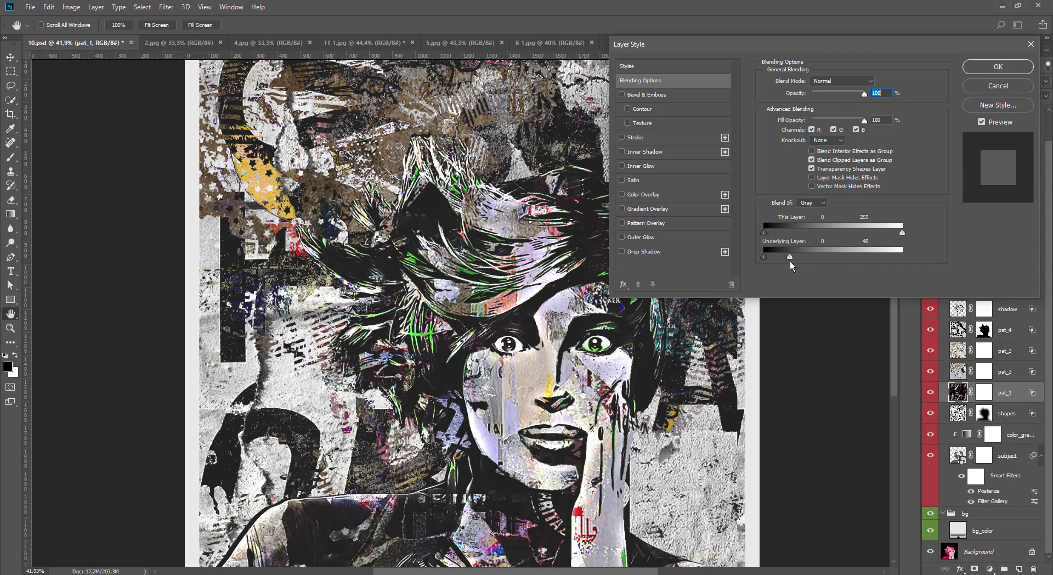
drag(795, 261, 797, 261)
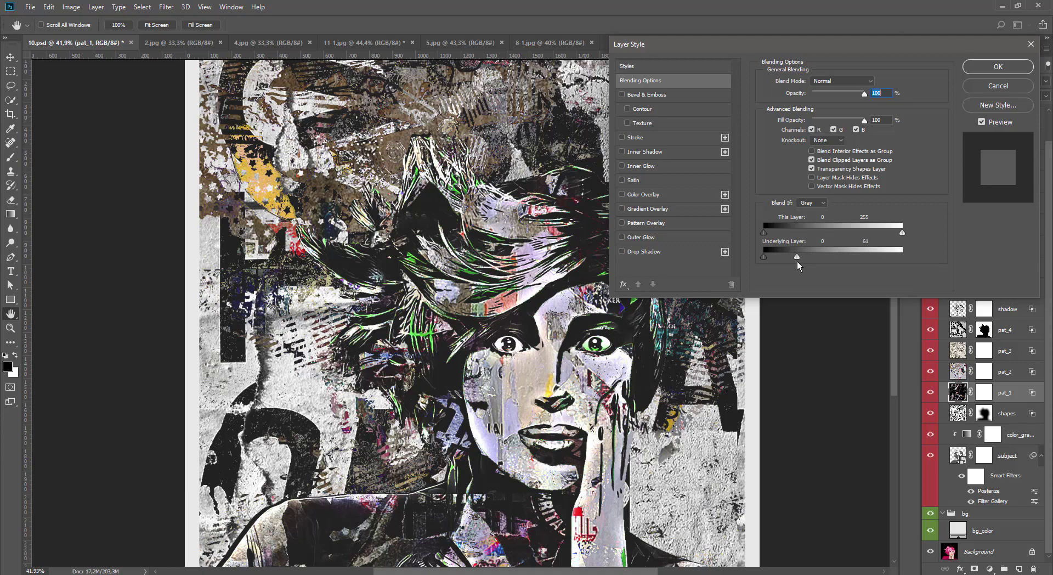
click(994, 68)
Set pat_2's Blend If underlying black point to about 207, hiding its texture over dark areas
click(1025, 371)
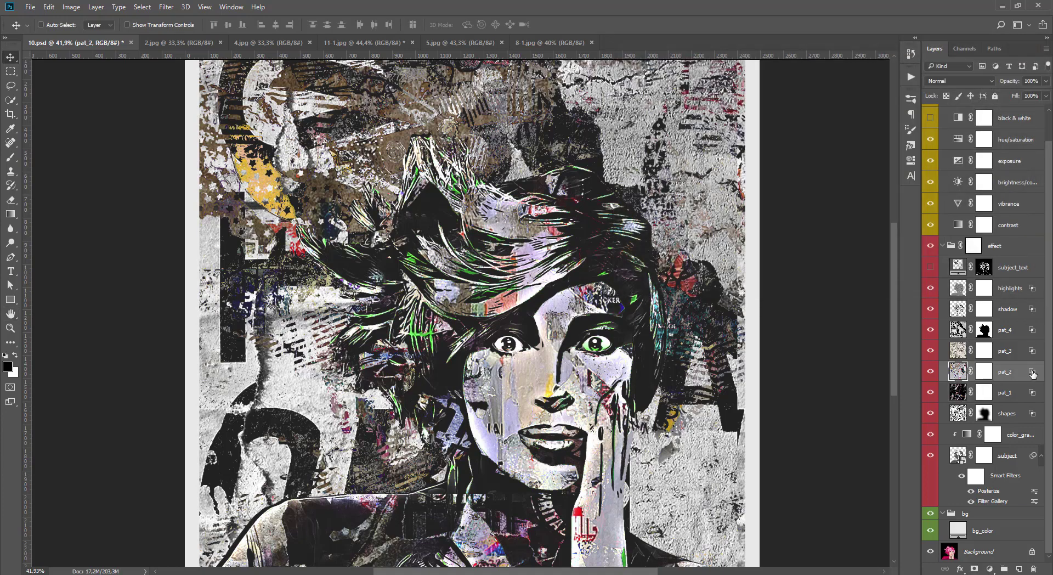
double_click(1032, 374)
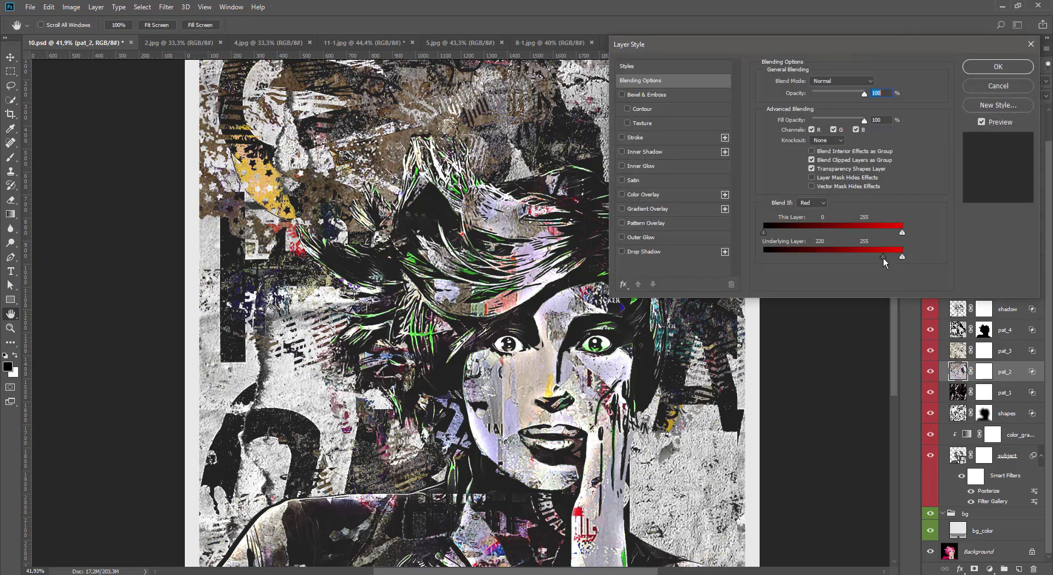
mouse_move(838, 258)
mouse_down()
mouse_move(777, 257)
mouse_move(887, 256)
mouse_up()
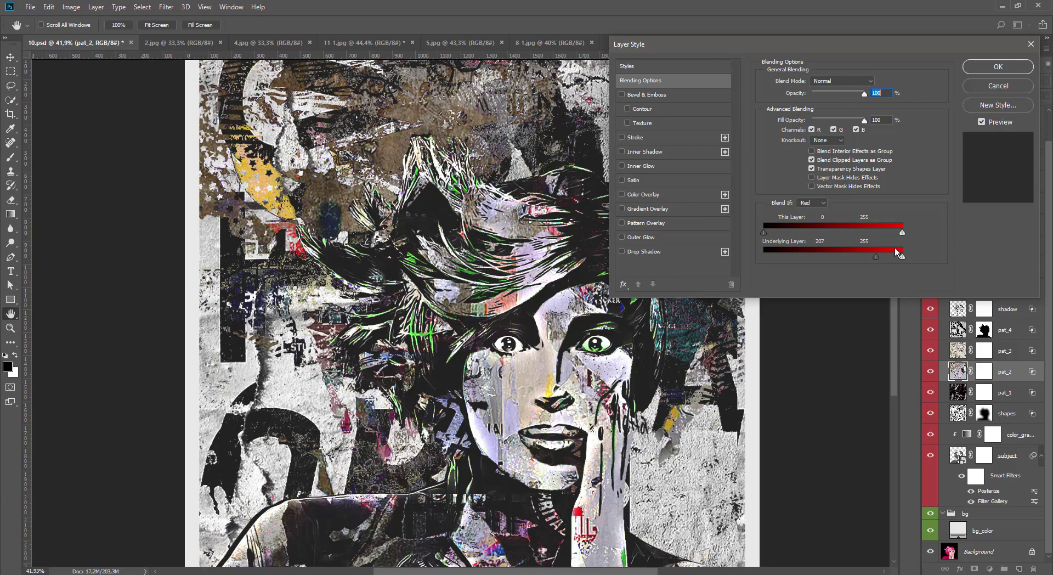
click(1007, 88)
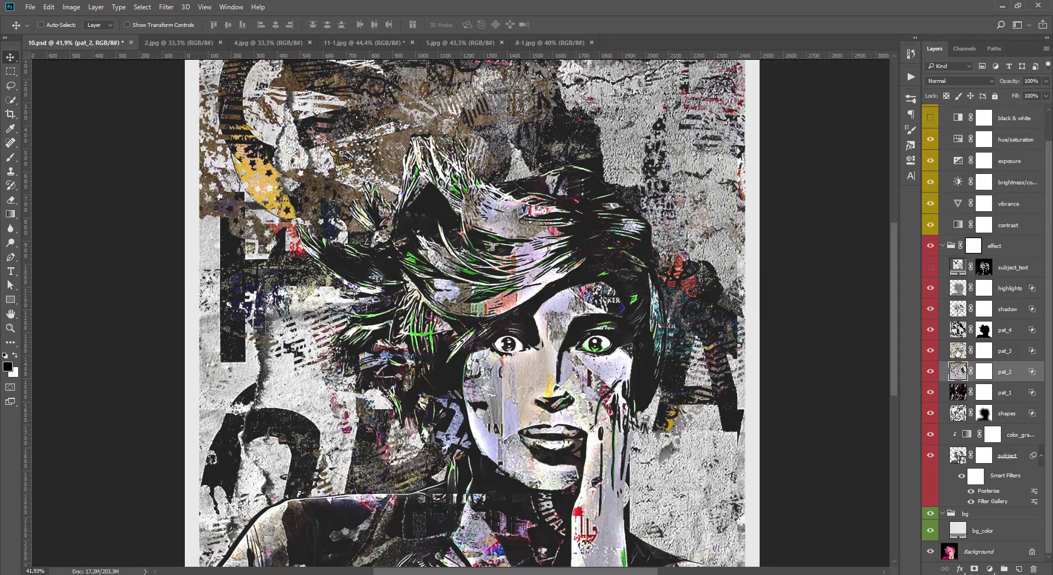
click(985, 351)
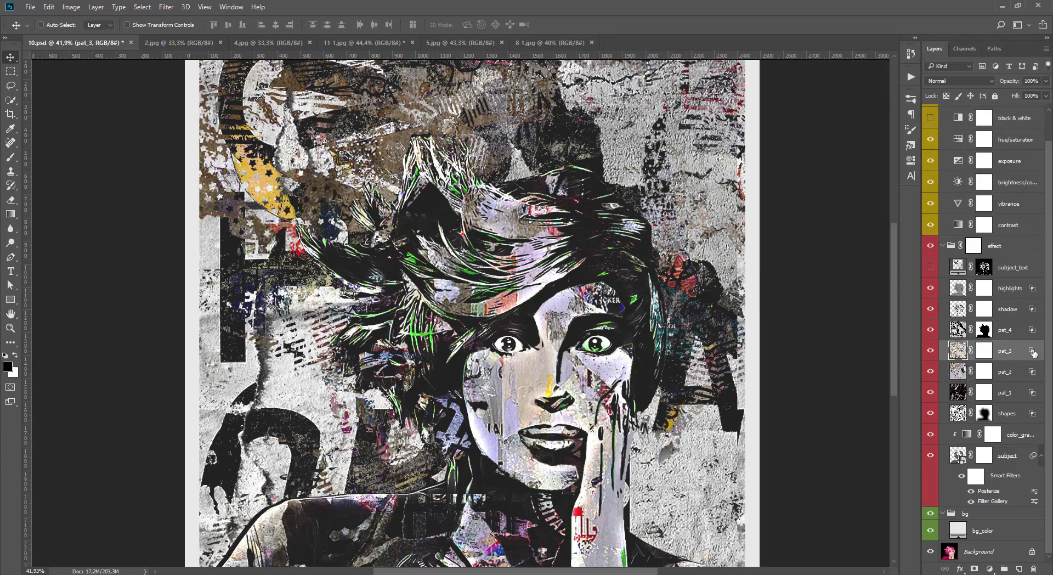
double_click(1033, 352)
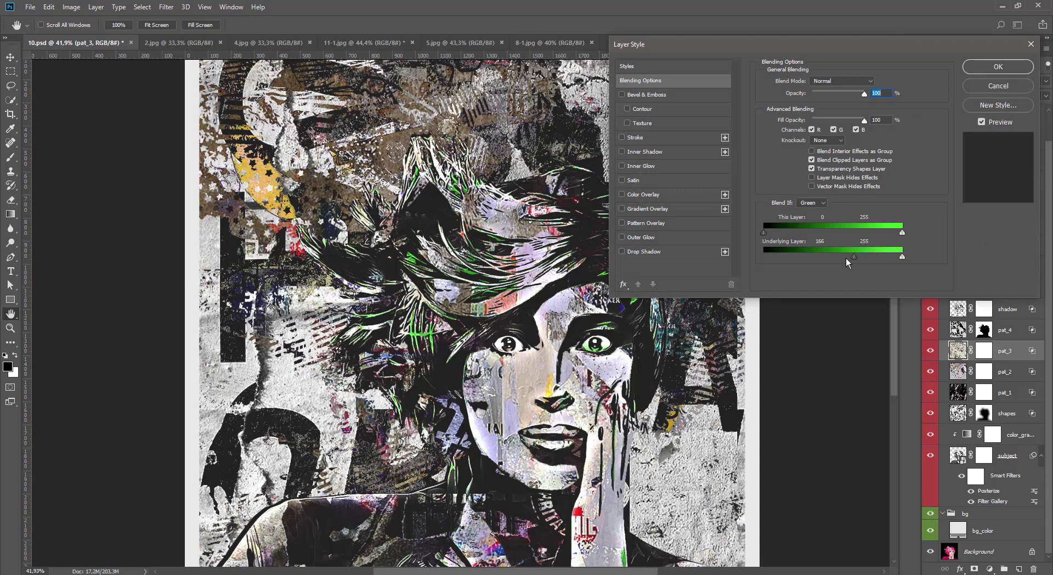
mouse_move(846, 258)
mouse_down()
mouse_move(792, 258)
mouse_move(874, 257)
mouse_up()
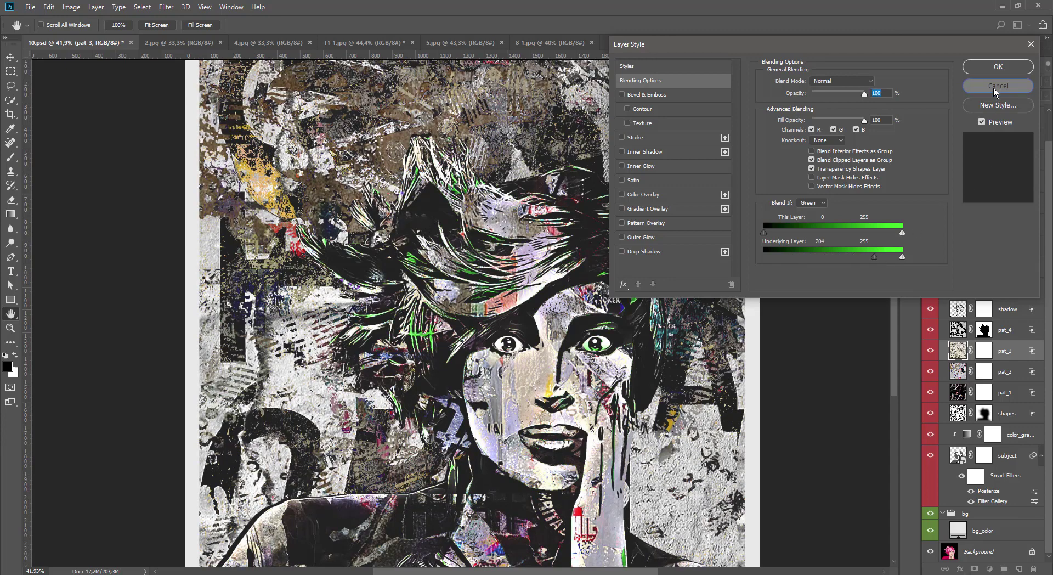
click(998, 66)
click(1026, 330)
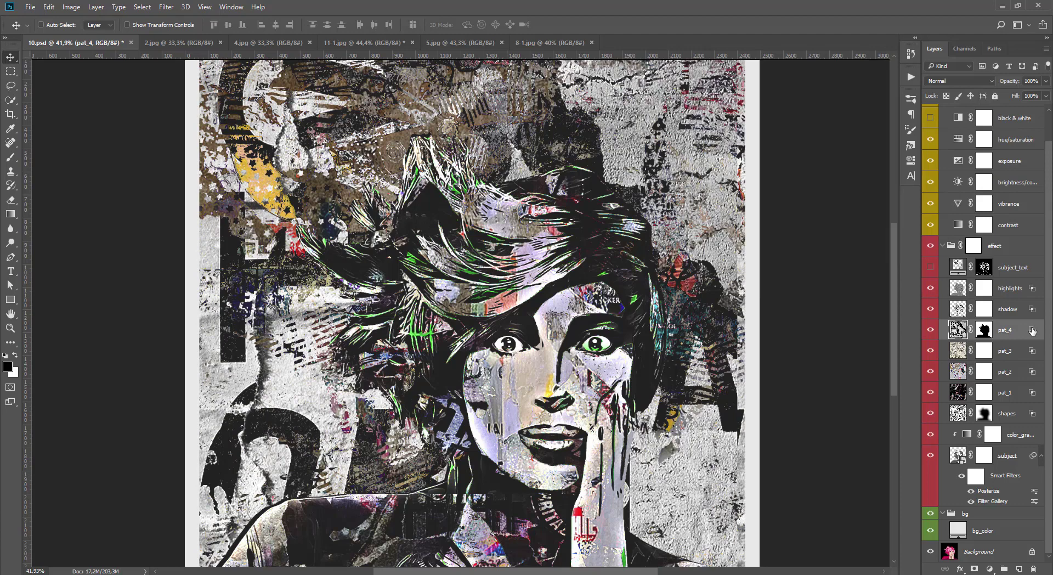
double_click(1033, 329)
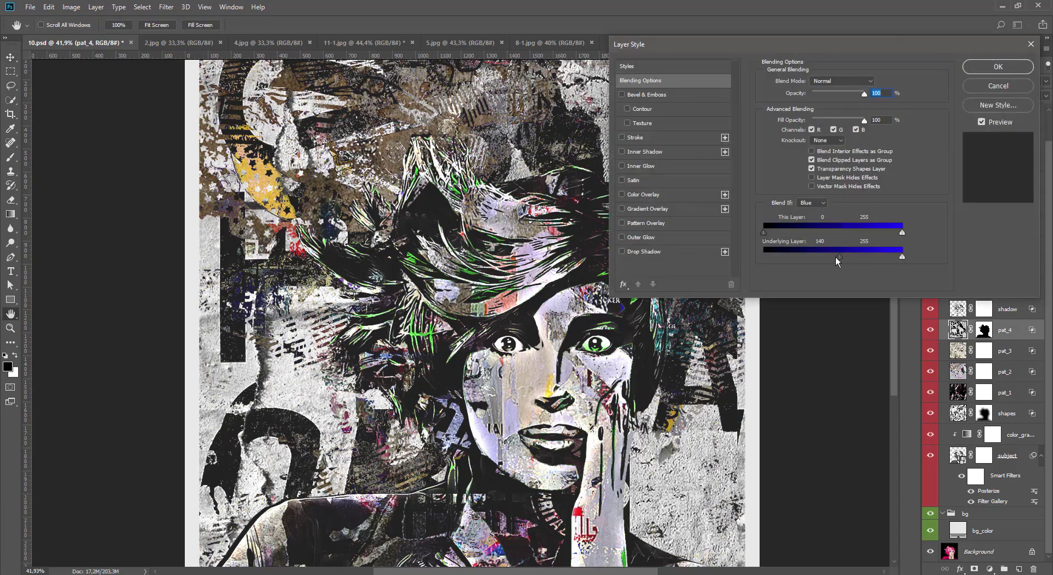
mouse_move(836, 258)
mouse_down()
mouse_move(795, 259)
mouse_move(821, 259)
mouse_up()
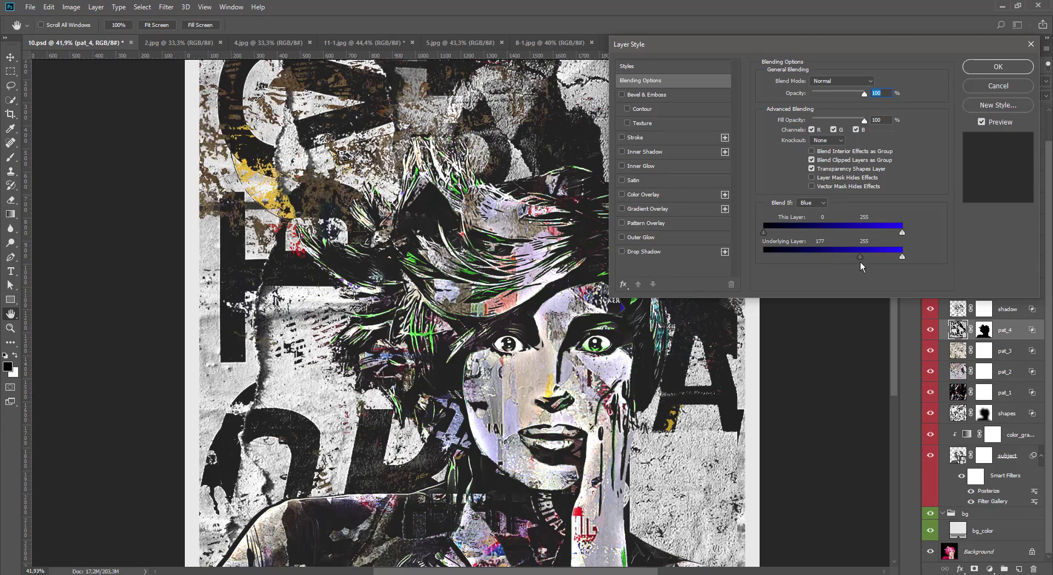
click(1015, 86)
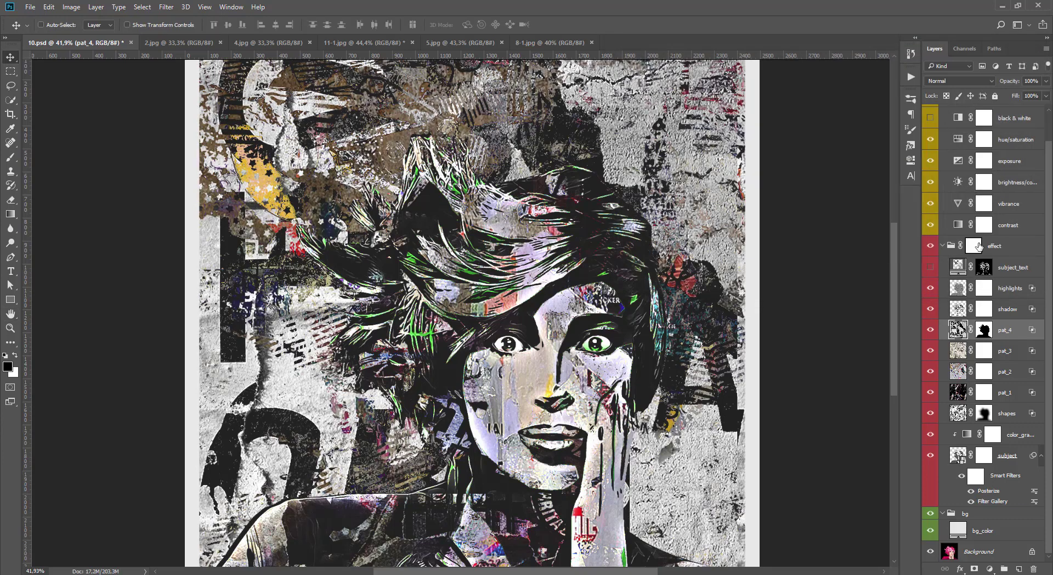
Run the CollageArt 'Dark mode' action to put the poster on a black background
scroll(532, 351, down, 1)
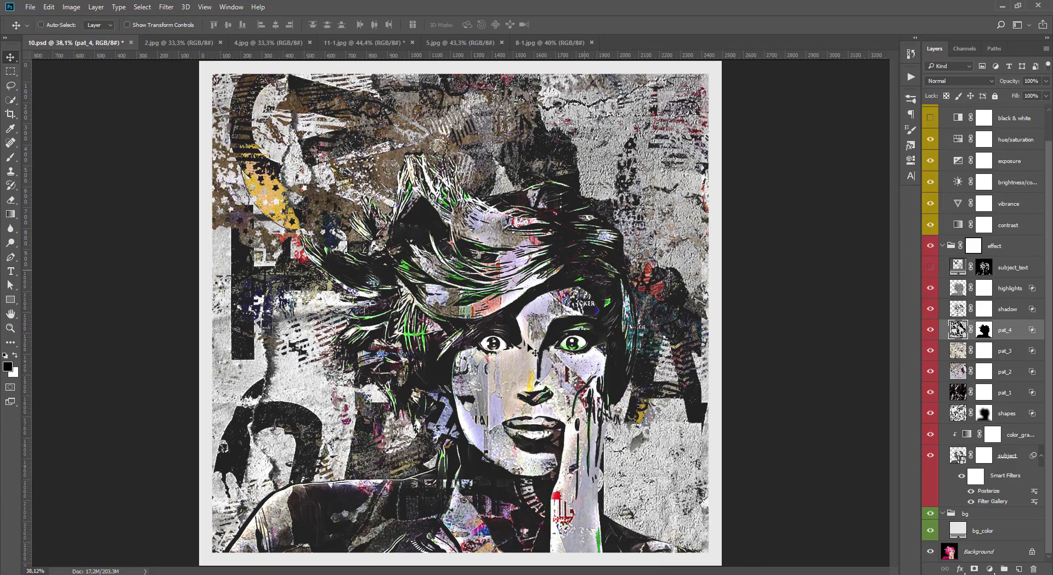
click(911, 78)
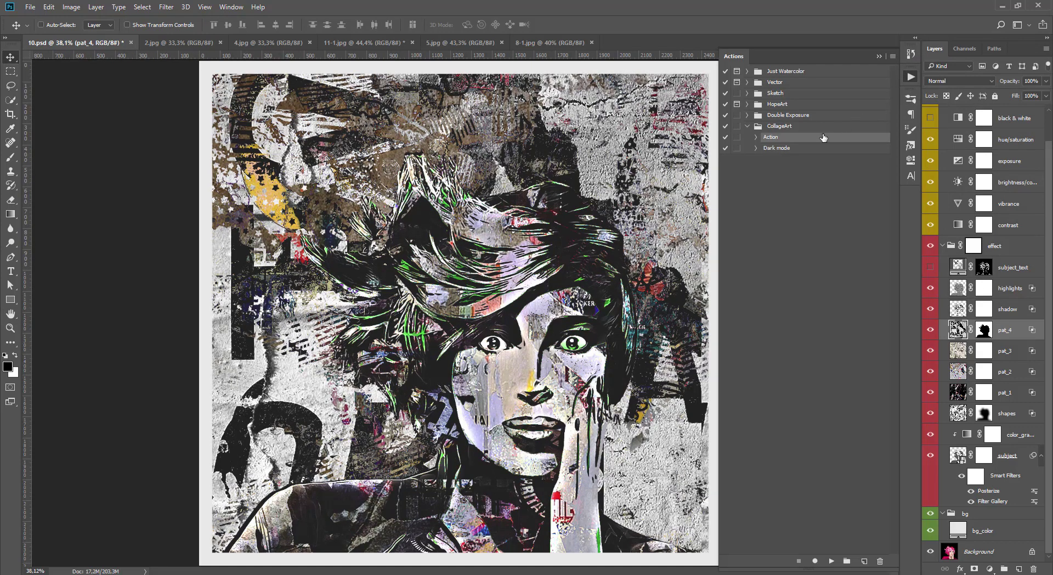
click(788, 149)
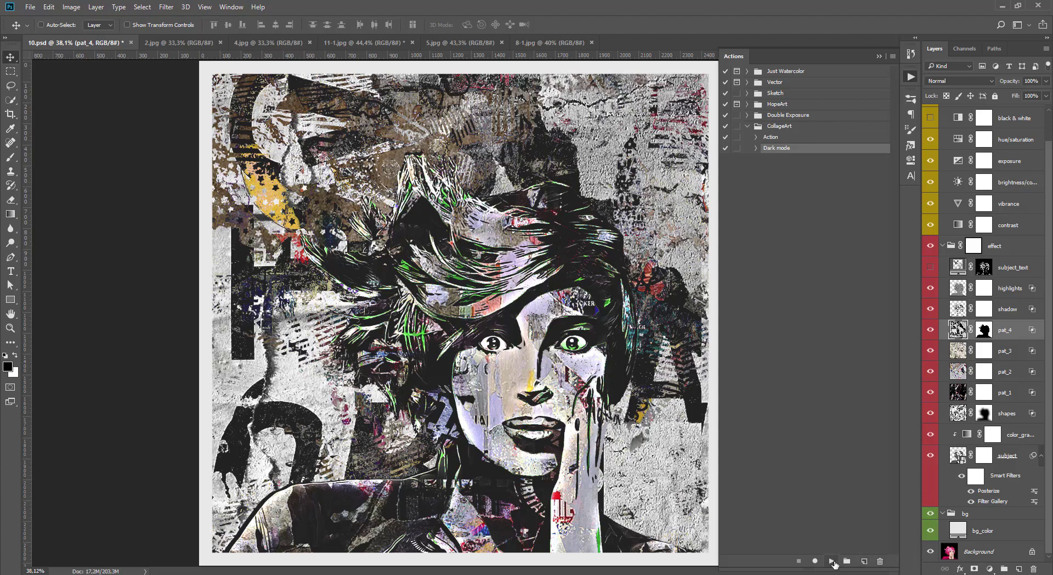
click(831, 562)
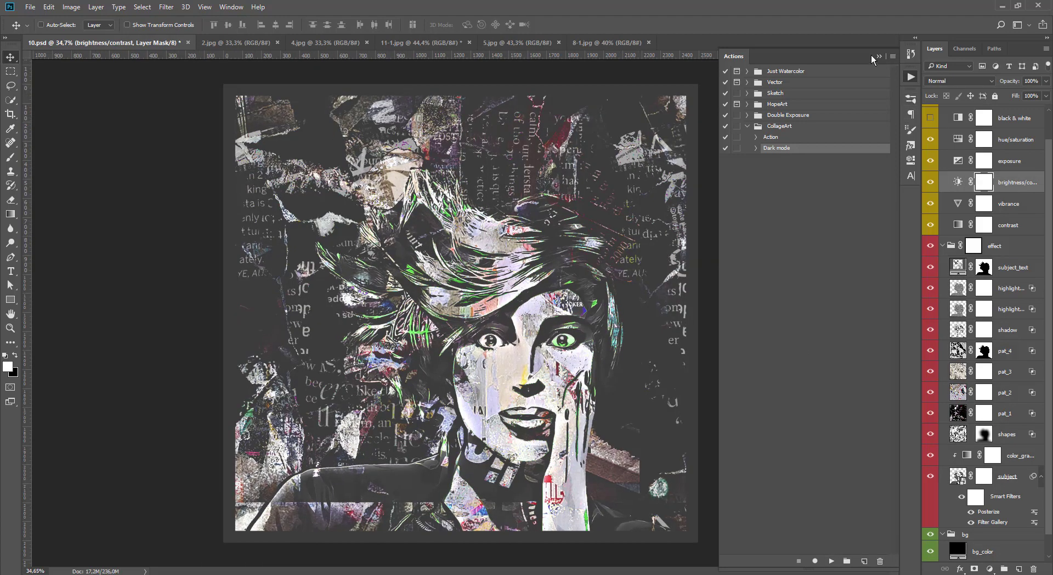
click(878, 56)
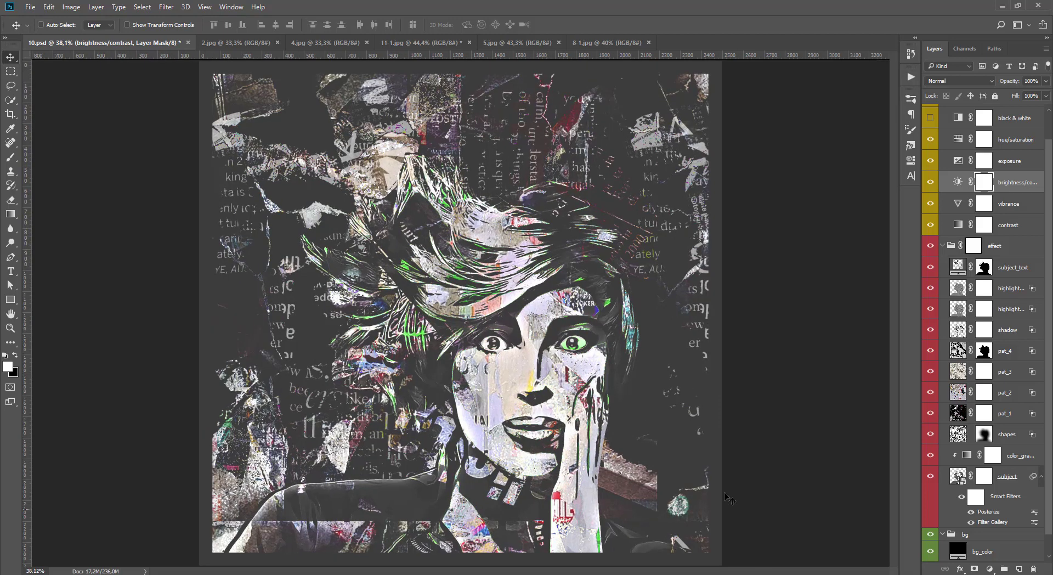
click(960, 417)
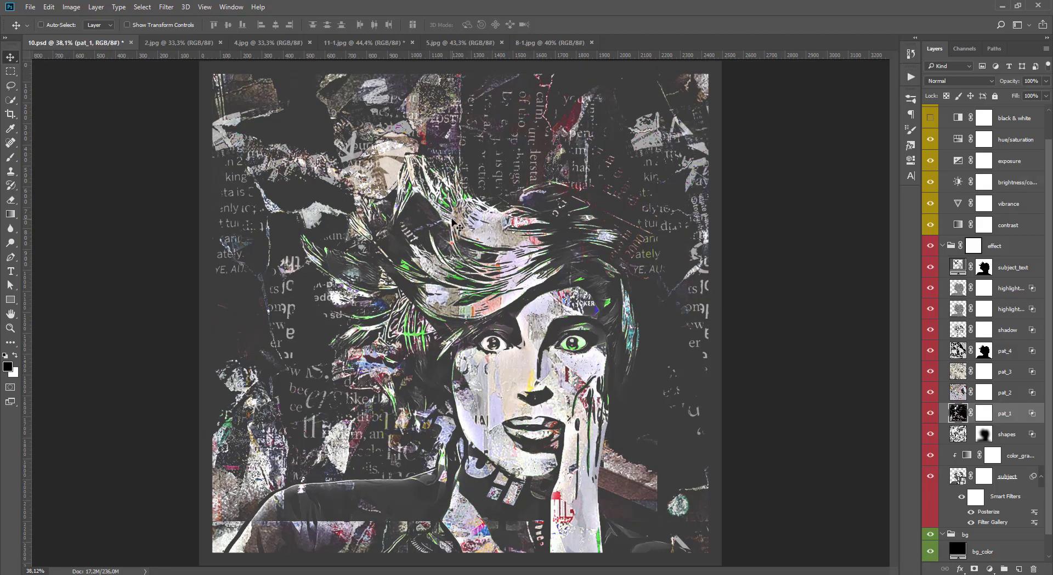
Enlarge the pat_1 texture layer to about 113% width and 109% height, abandoning a Perspective Warp
click(48, 7)
click(123, 222)
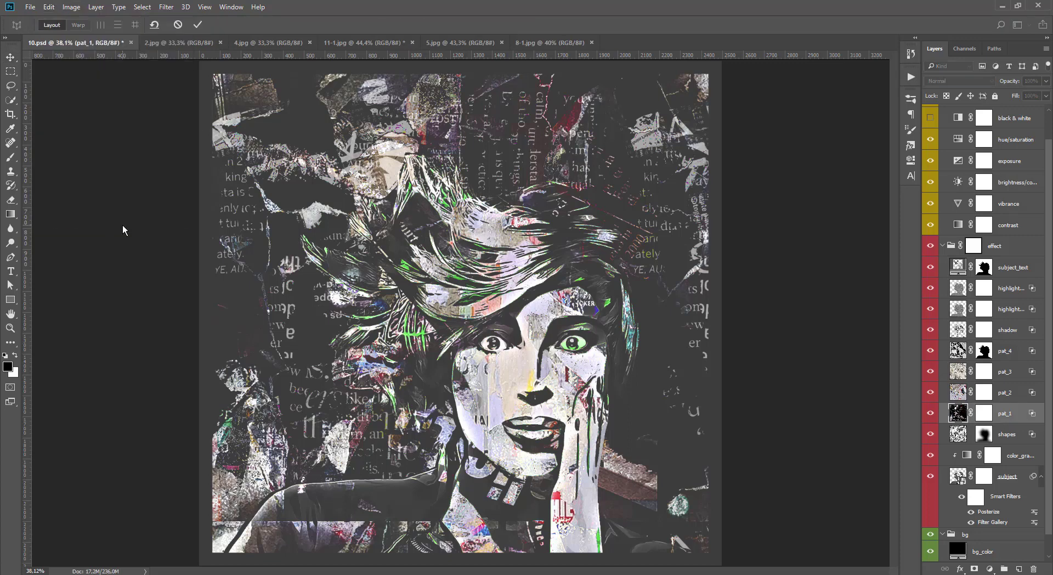
click(49, 10)
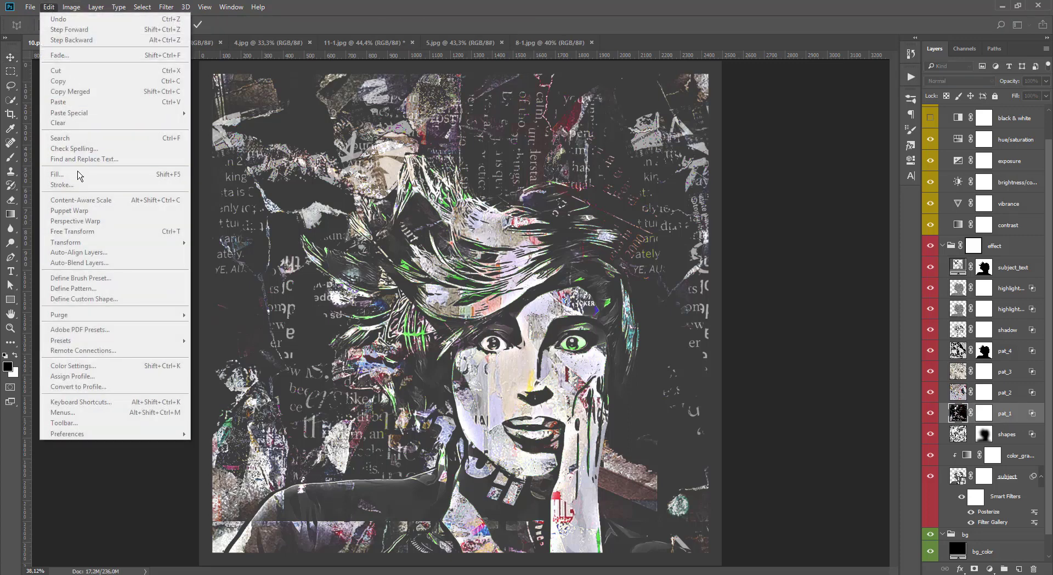
click(84, 19)
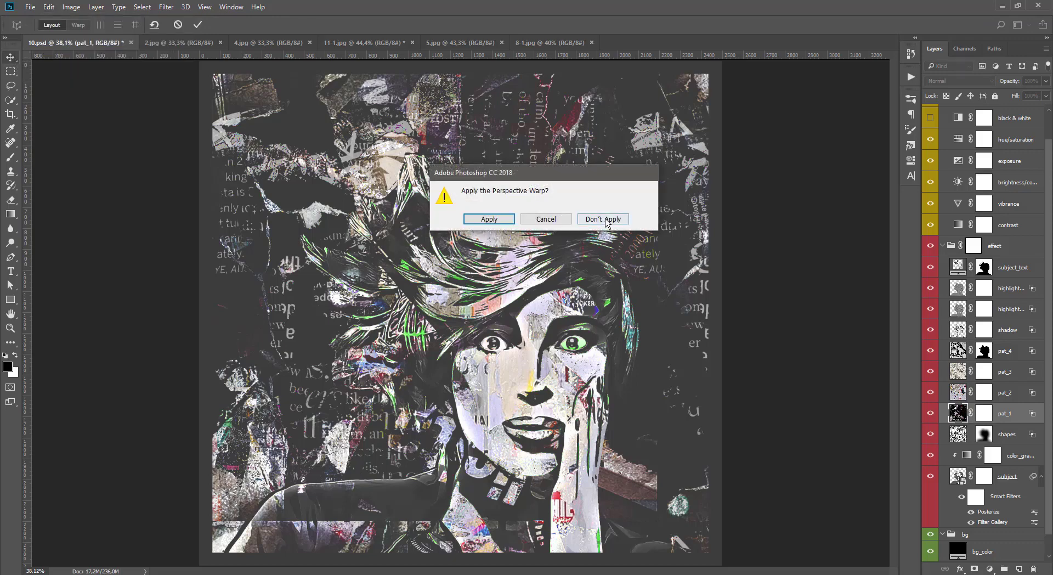
click(605, 217)
click(48, 7)
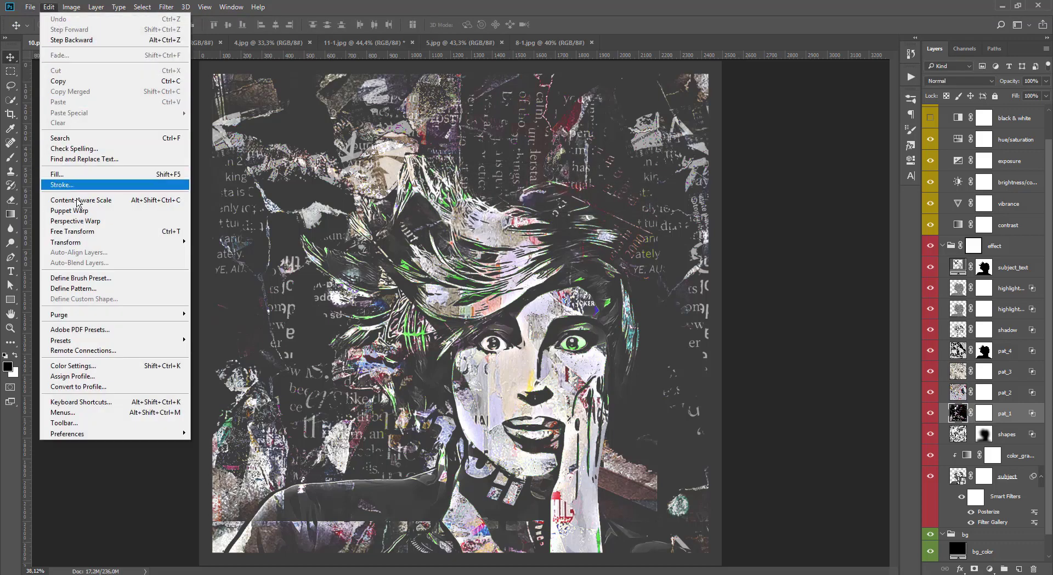
click(77, 233)
key(ctrl+0)
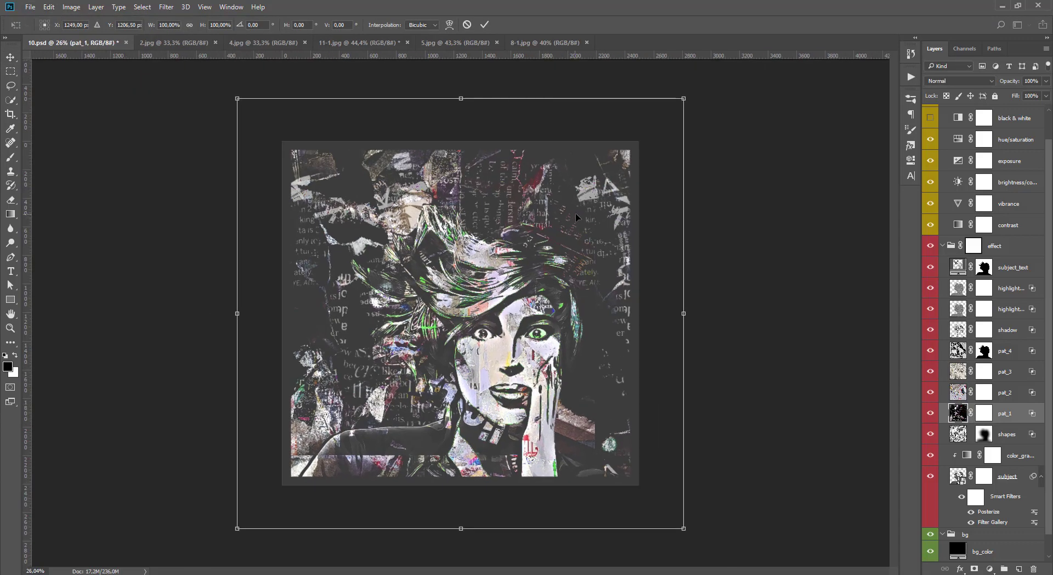
drag(686, 530, 742, 570)
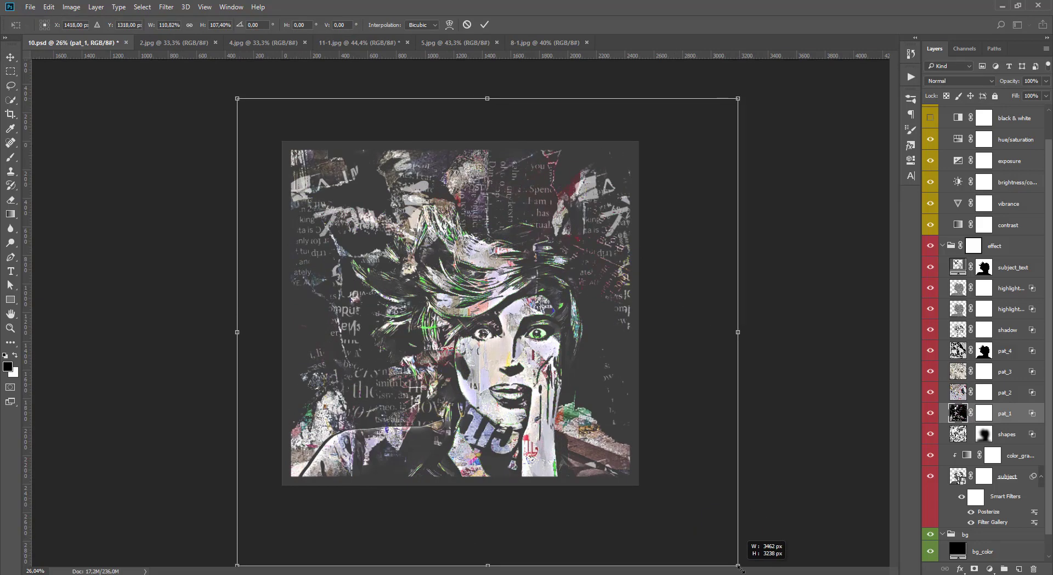
key(Return)
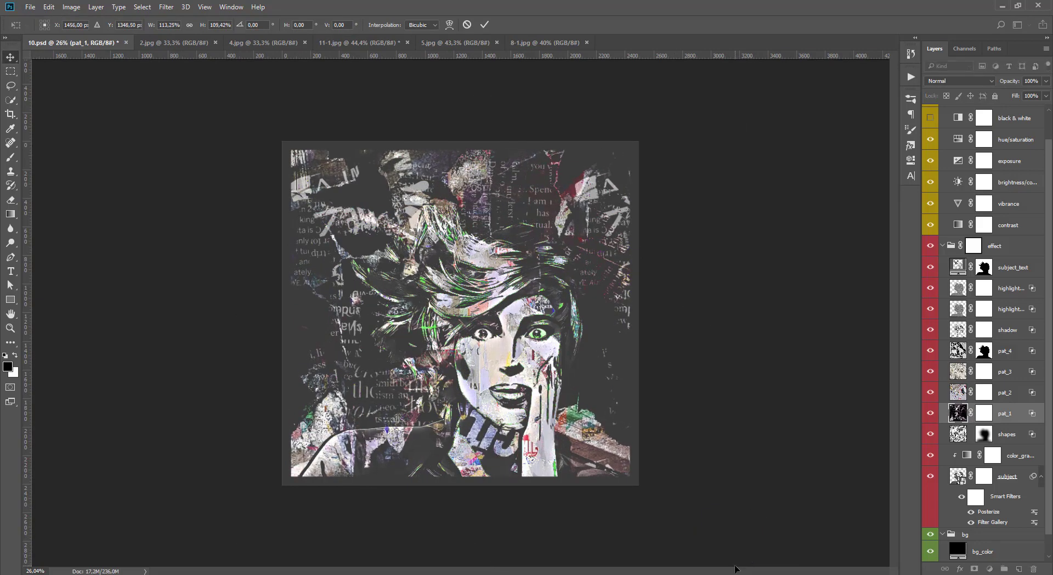
key(ctrl+0)
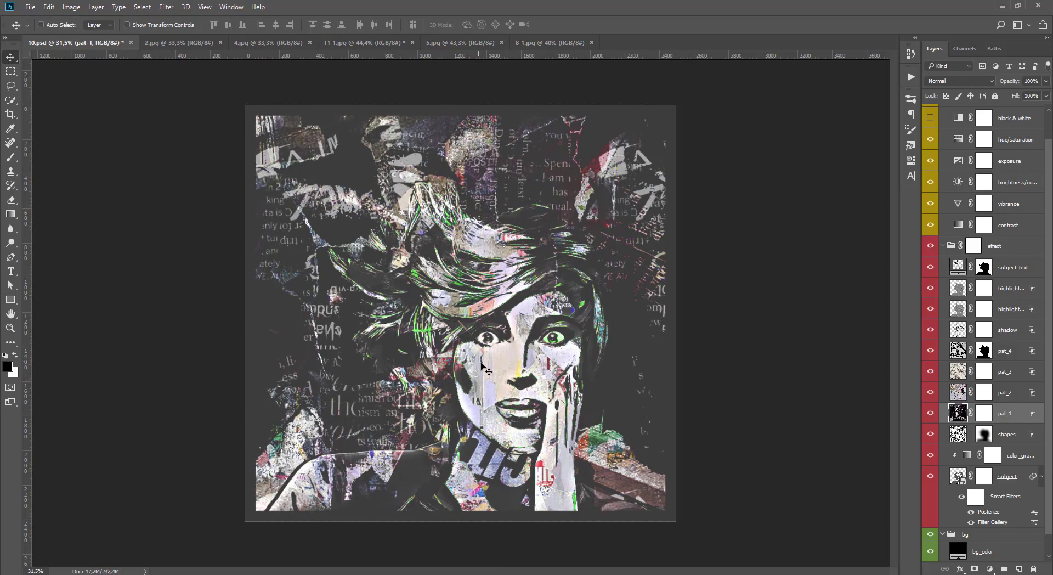
Lower the hue/saturation adjustment's Lightness to darken the poster
click(930, 161)
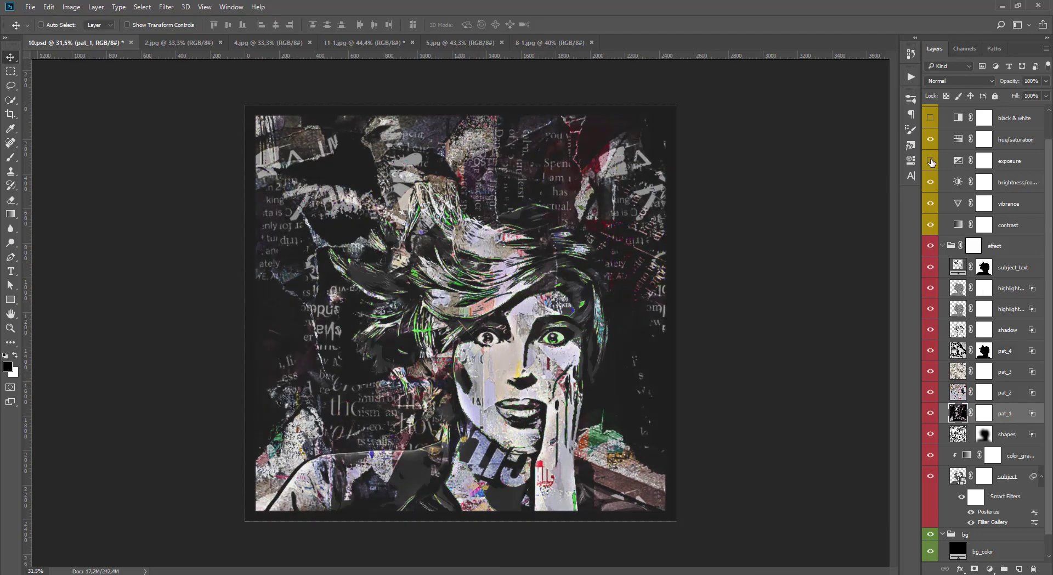
click(930, 161)
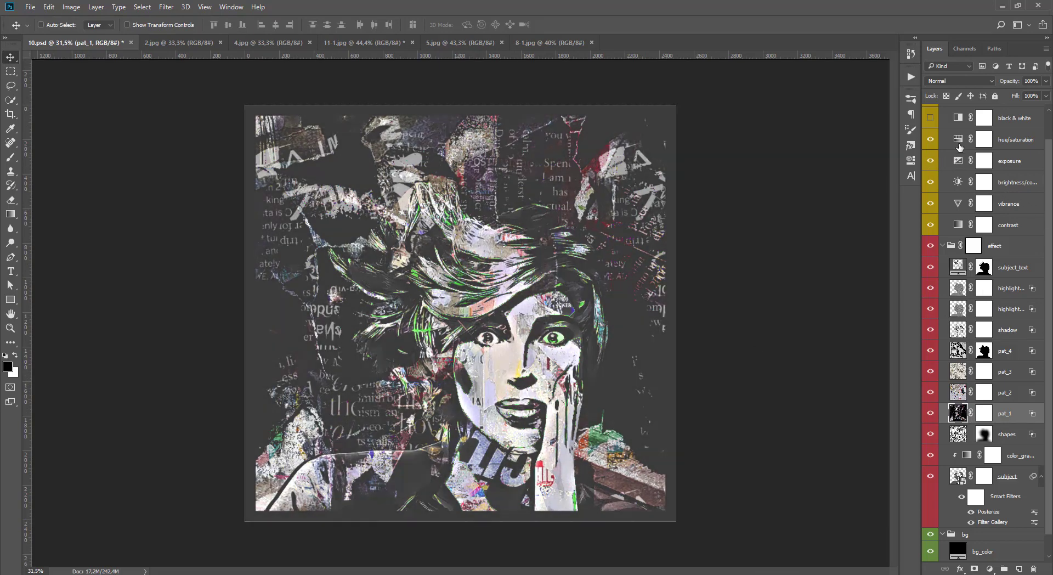
click(959, 141)
double_click(959, 141)
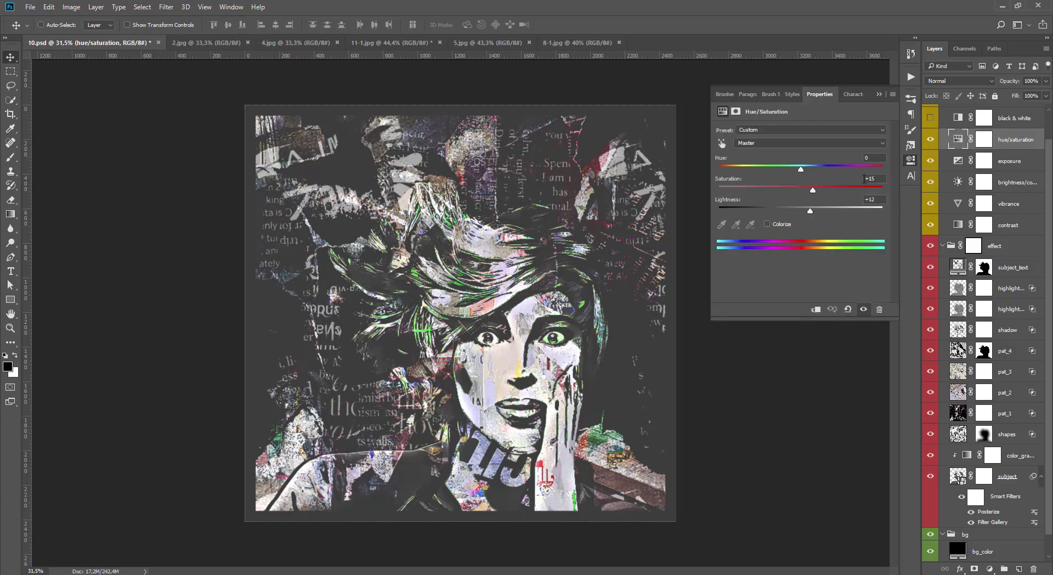
drag(810, 210, 812, 185)
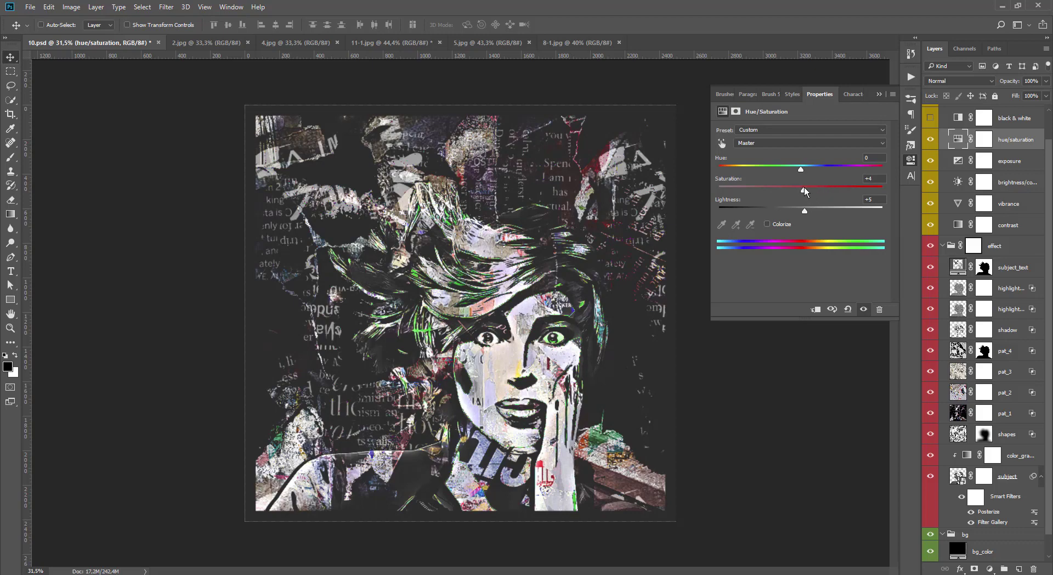
click(879, 95)
Set the brightness/contrast adjustment to about -44 brightness and 10 contrast
scroll(500, 467, up, 1)
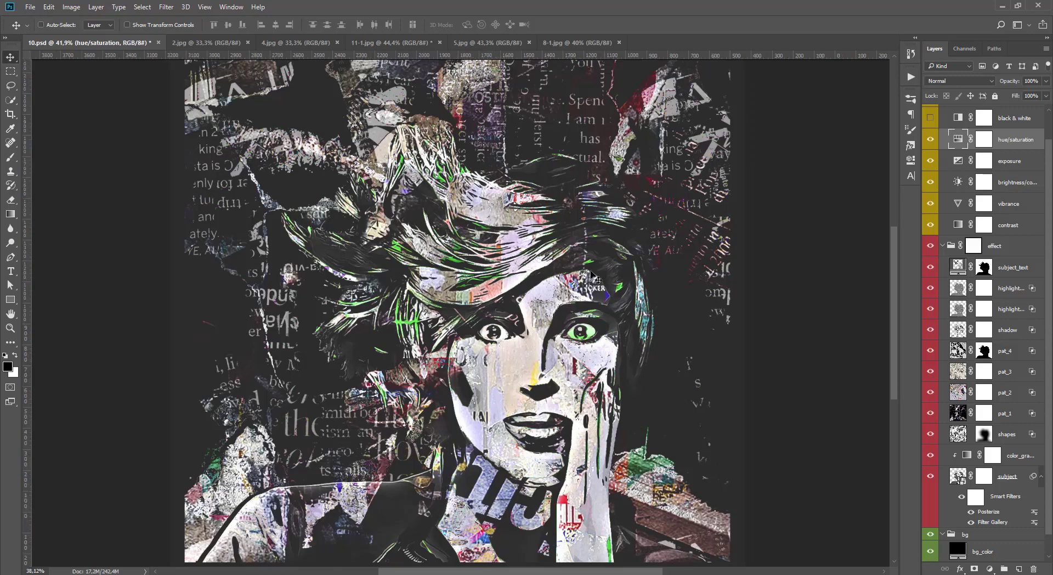
scroll(497, 463, down, 1)
double_click(958, 181)
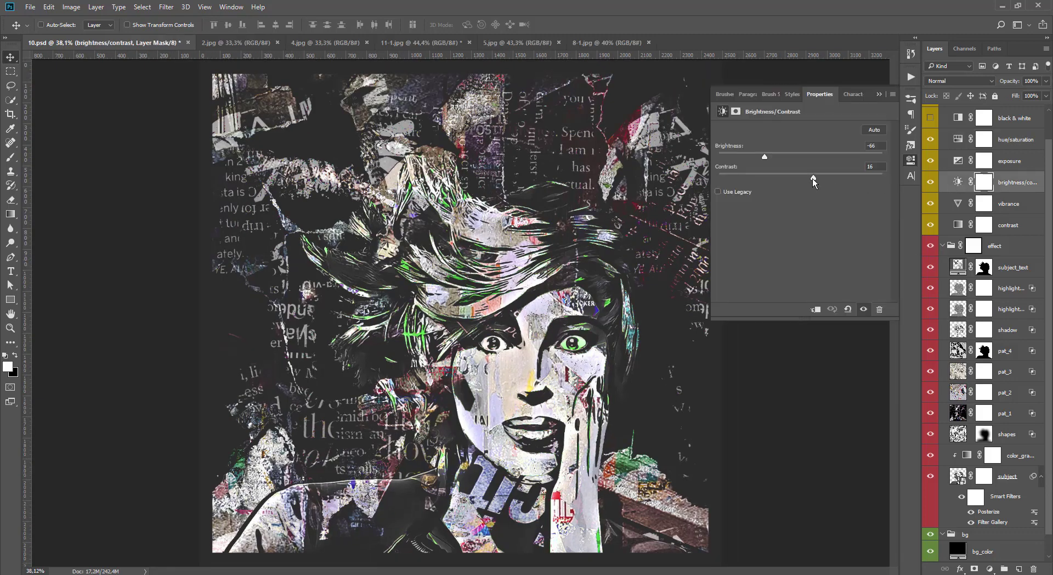
drag(795, 177, 883, 176)
drag(819, 175, 771, 156)
click(880, 95)
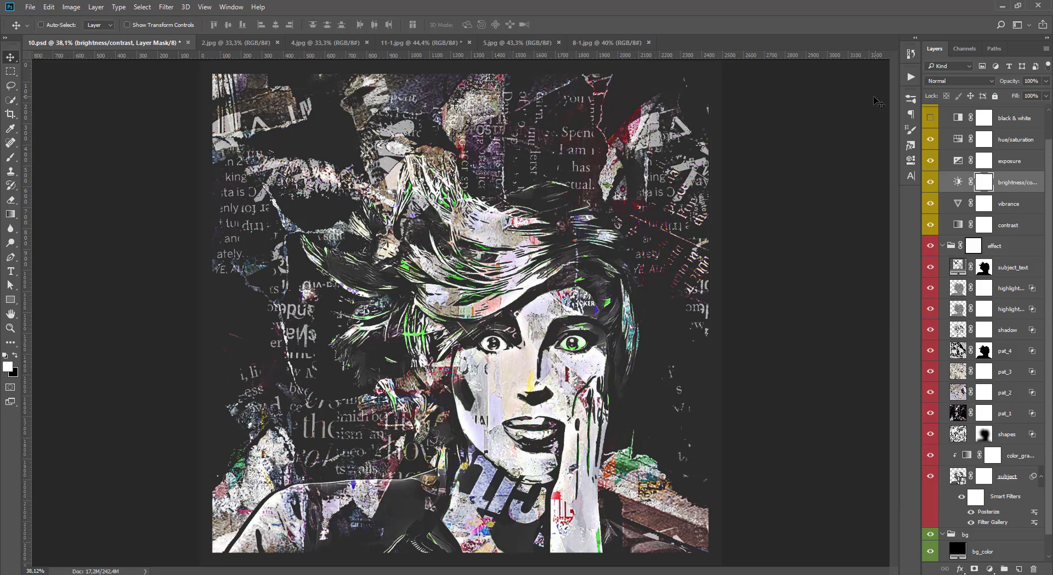
Raise highlights_2's opacity up from 30% after comparing it on and off
click(1009, 290)
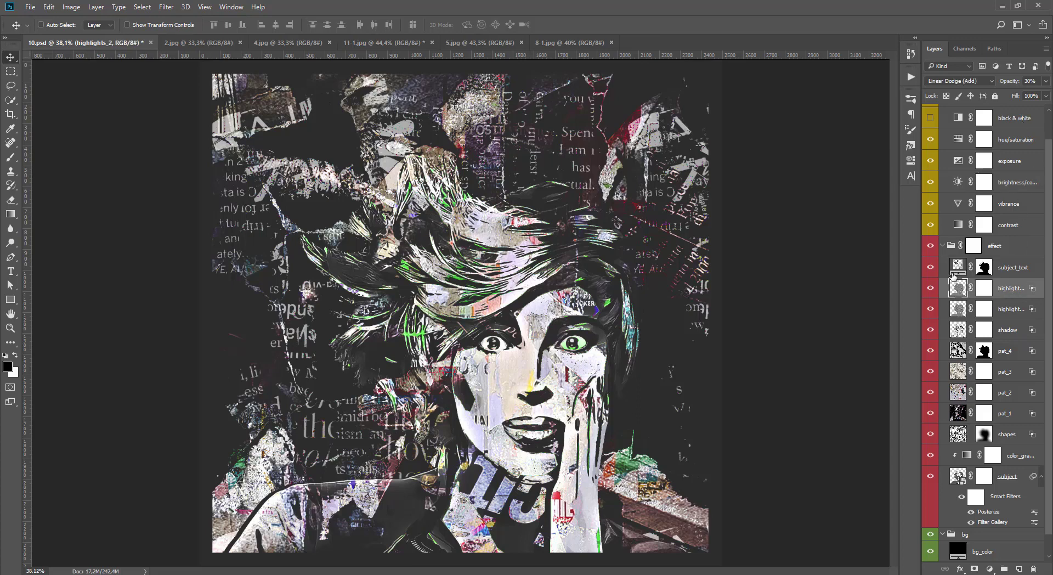
click(931, 288)
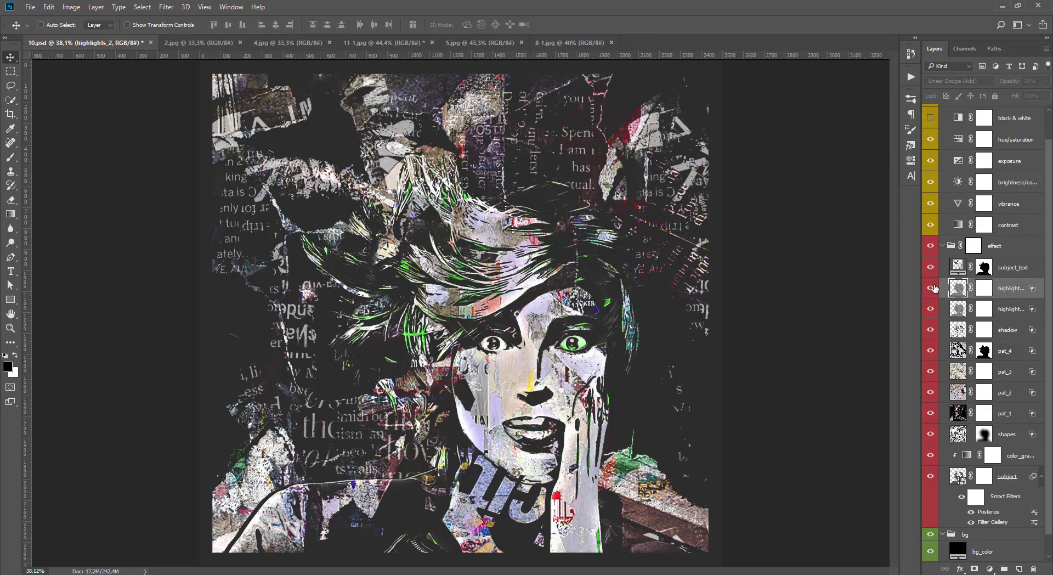
click(931, 288)
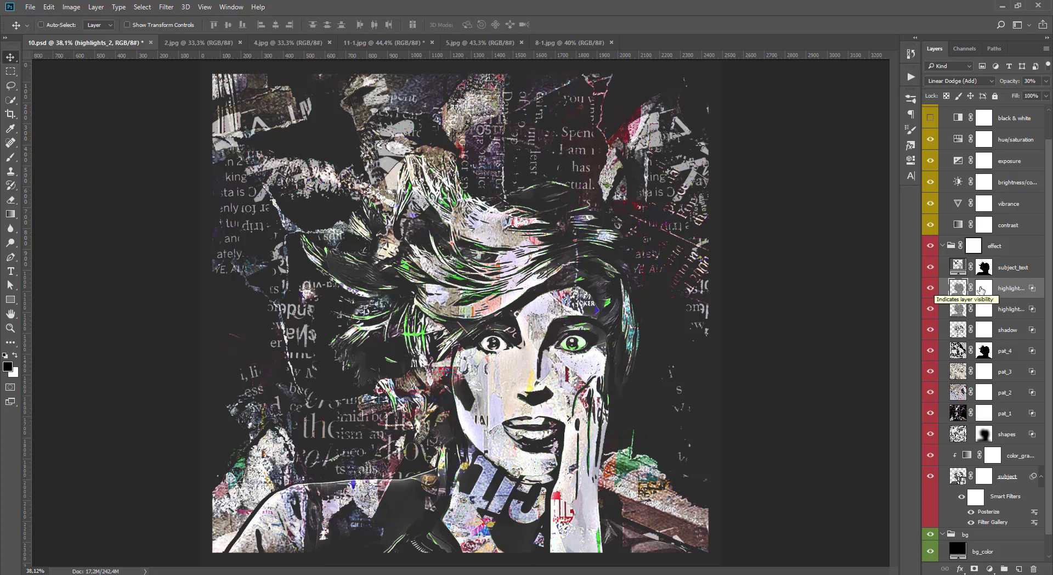
click(1046, 80)
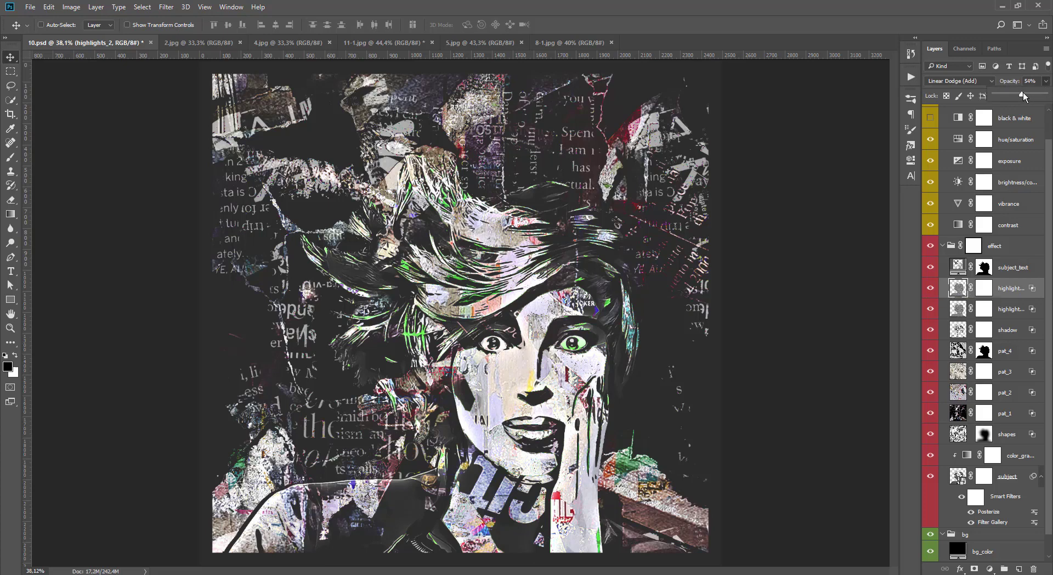
mouse_move(1023, 92)
mouse_down()
mouse_move(1040, 92)
mouse_move(1021, 94)
mouse_up()
Lower highlights_1's opacity from 80% to about 61%
click(1015, 309)
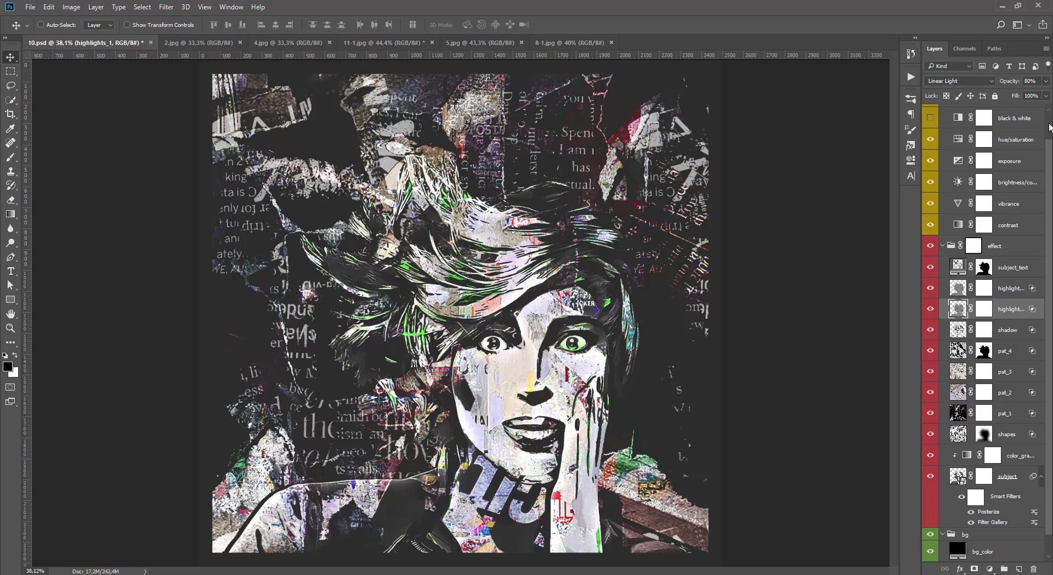
click(1046, 81)
drag(1036, 94, 1011, 96)
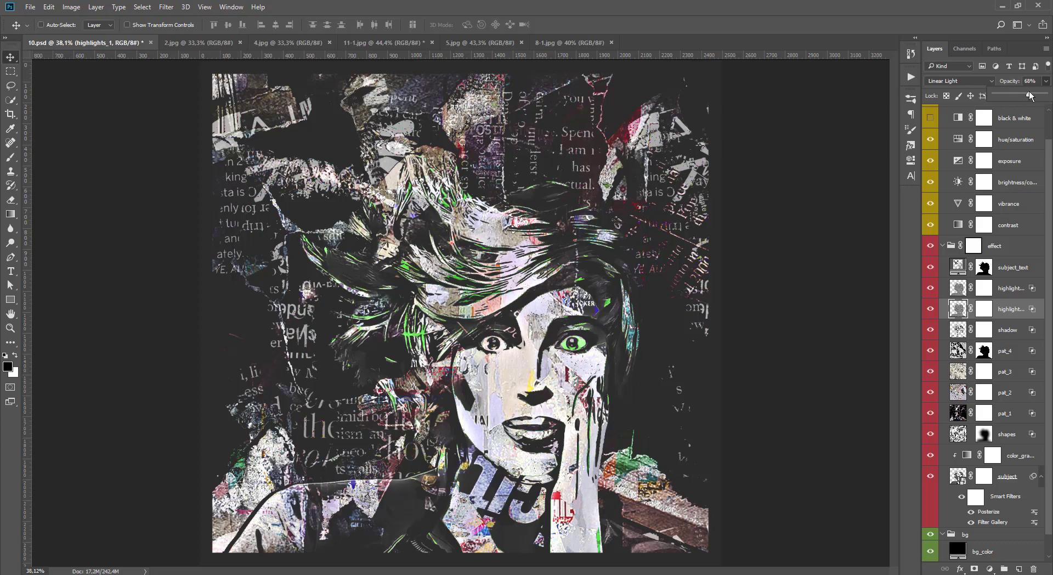
drag(1029, 95, 1027, 96)
Switch the color_gradient layer's blend mode to Normal
click(1019, 454)
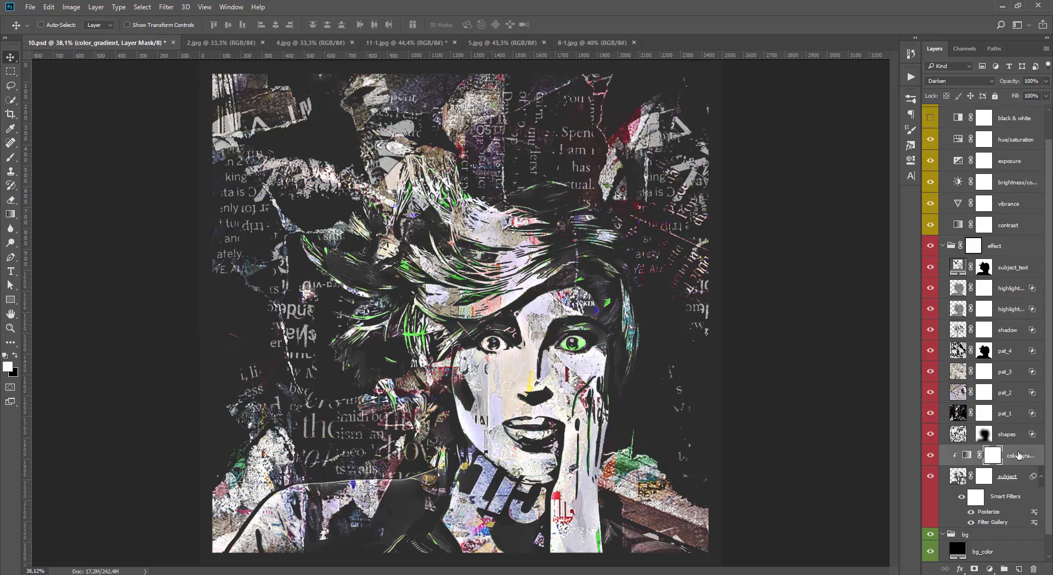
click(960, 80)
click(955, 92)
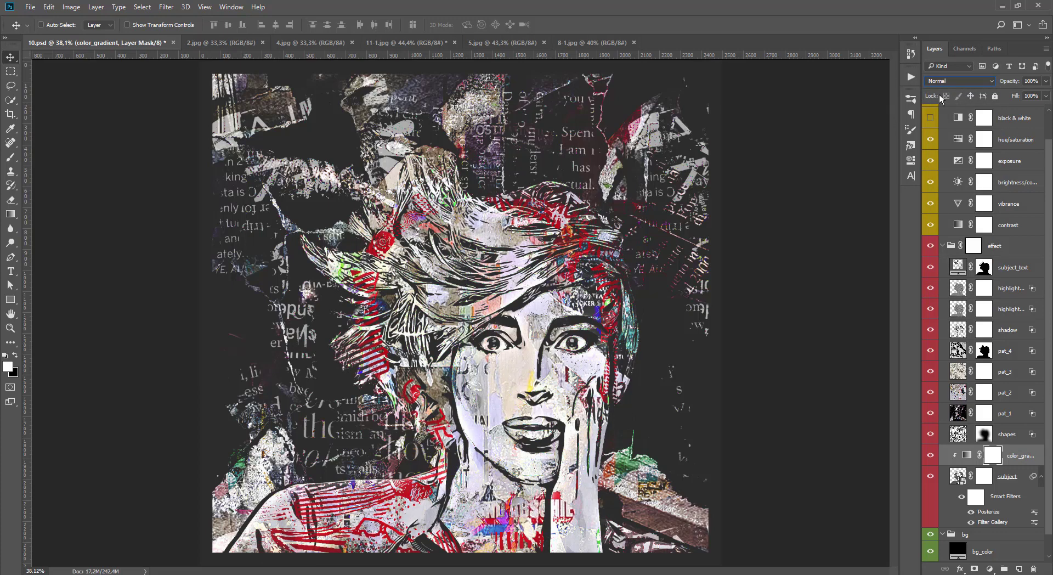
click(967, 80)
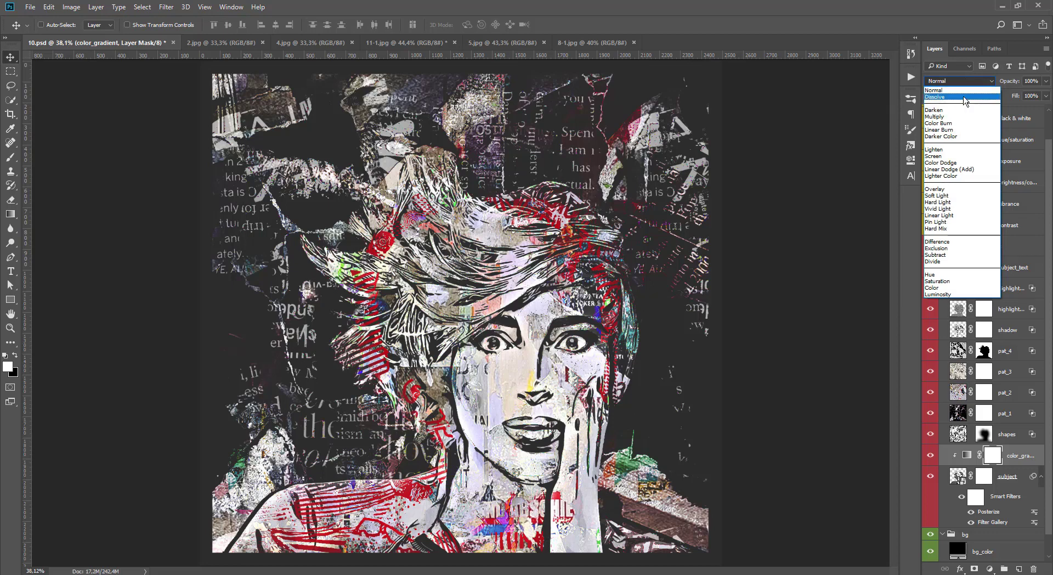
key(Escape)
Feather the shapes layer's mask to about 613.5 px
click(1012, 436)
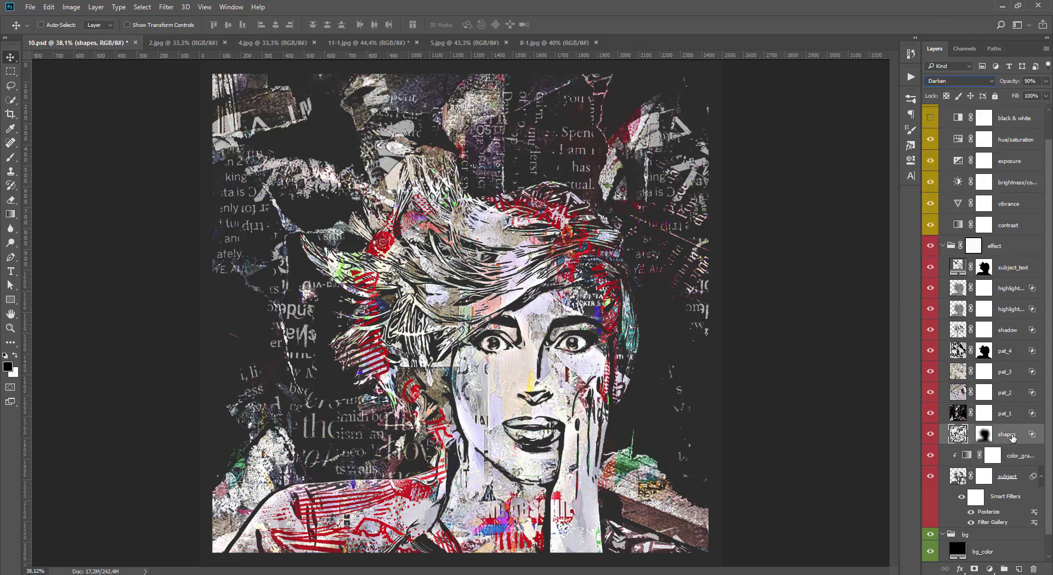
double_click(985, 435)
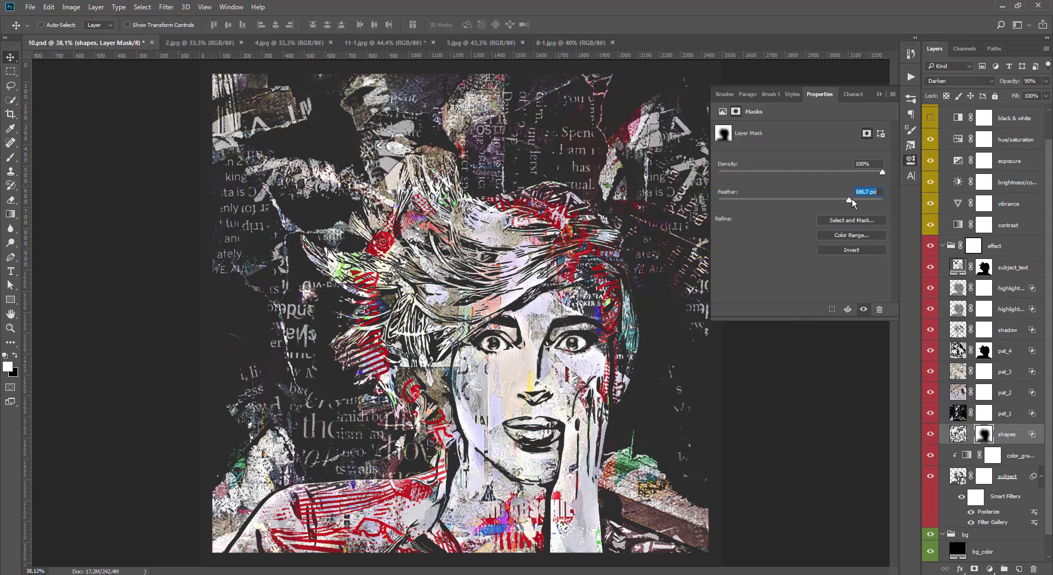
drag(860, 199, 869, 198)
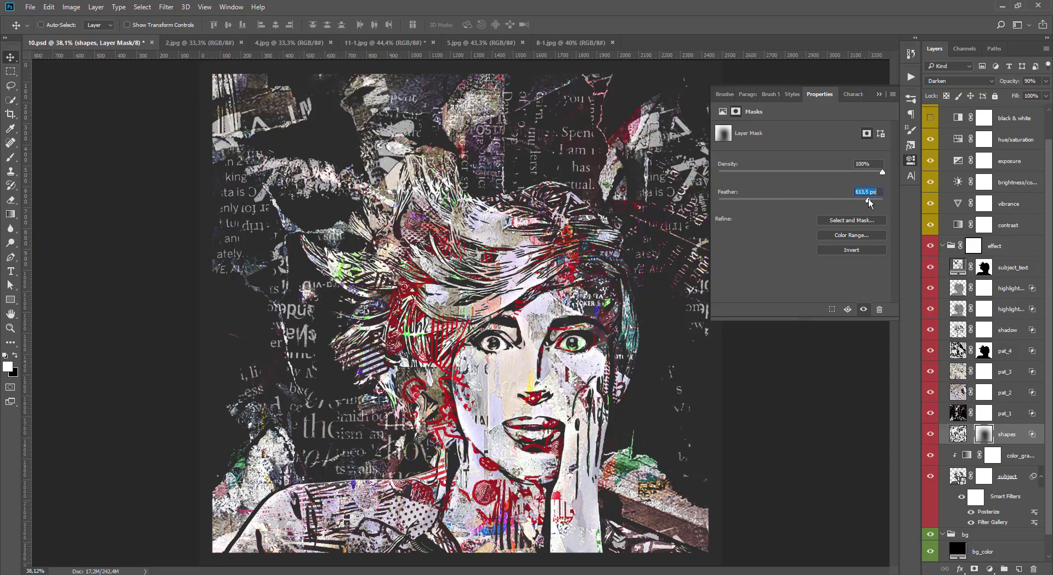
click(879, 94)
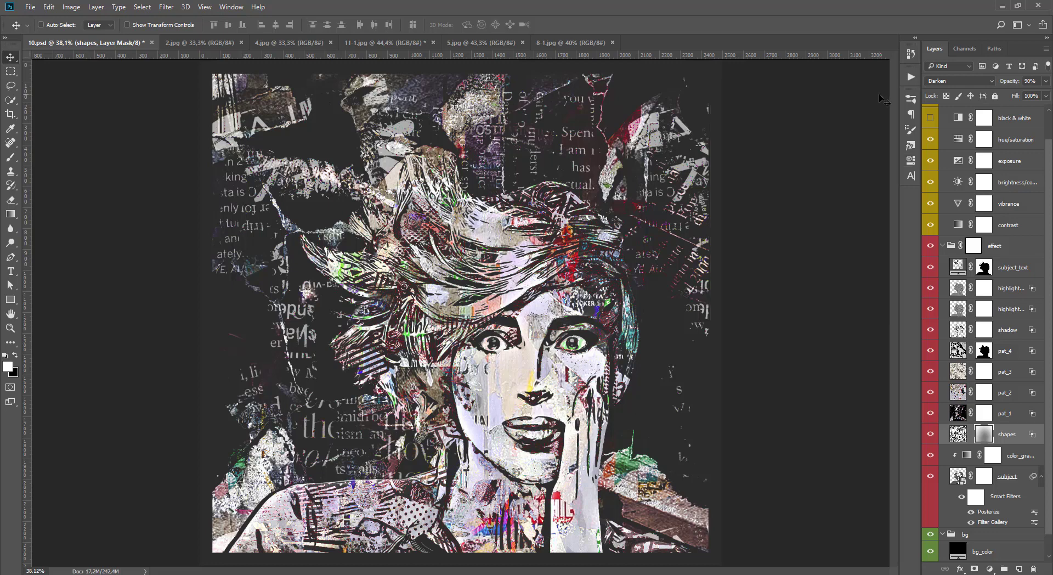
click(1019, 455)
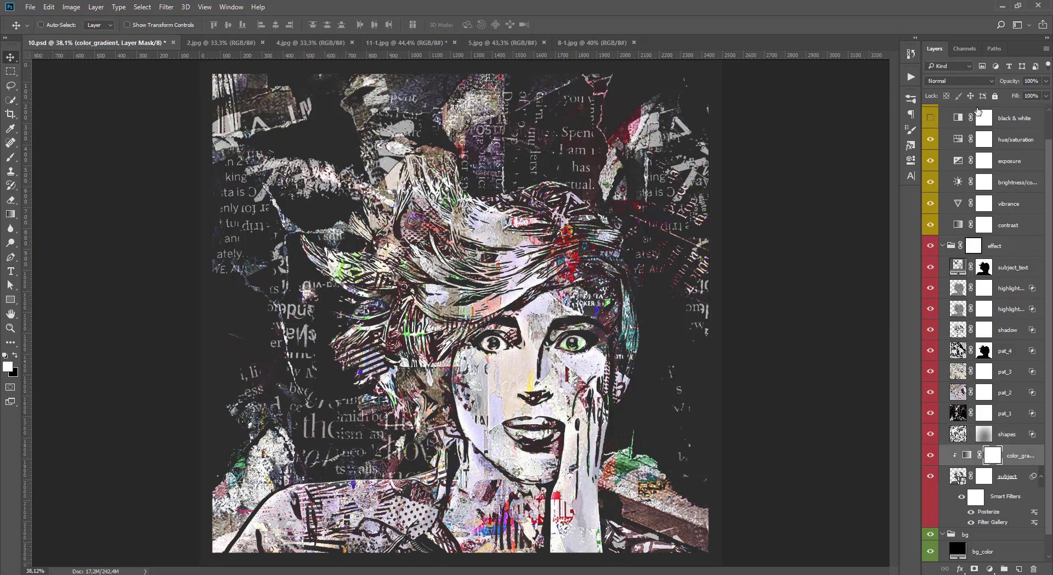
Set color_gradient to Darken and the exposure layer to +0.25 exposure with 0.0050 offset
click(973, 81)
click(949, 102)
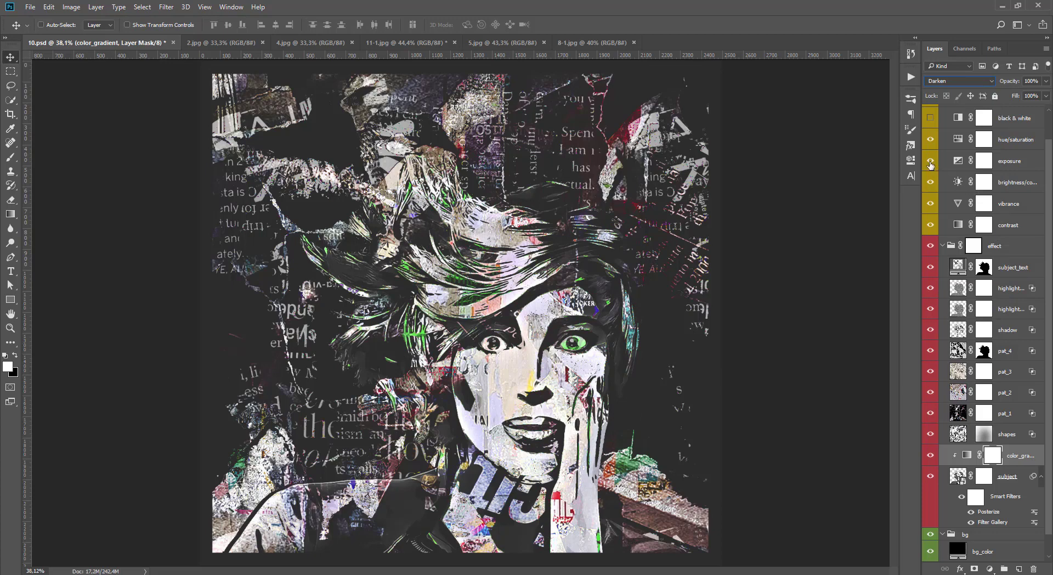
double_click(959, 161)
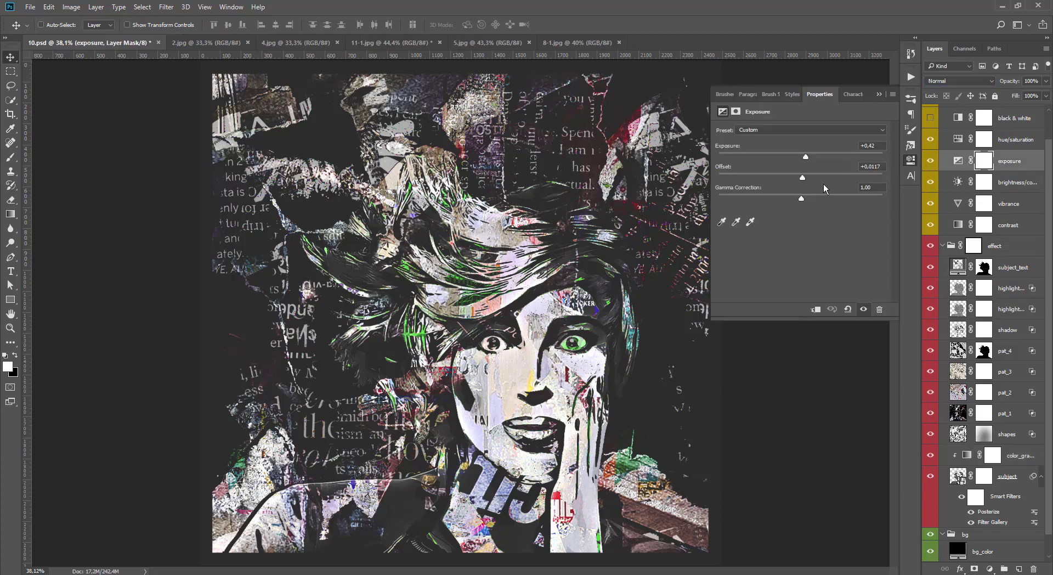
drag(807, 178, 804, 158)
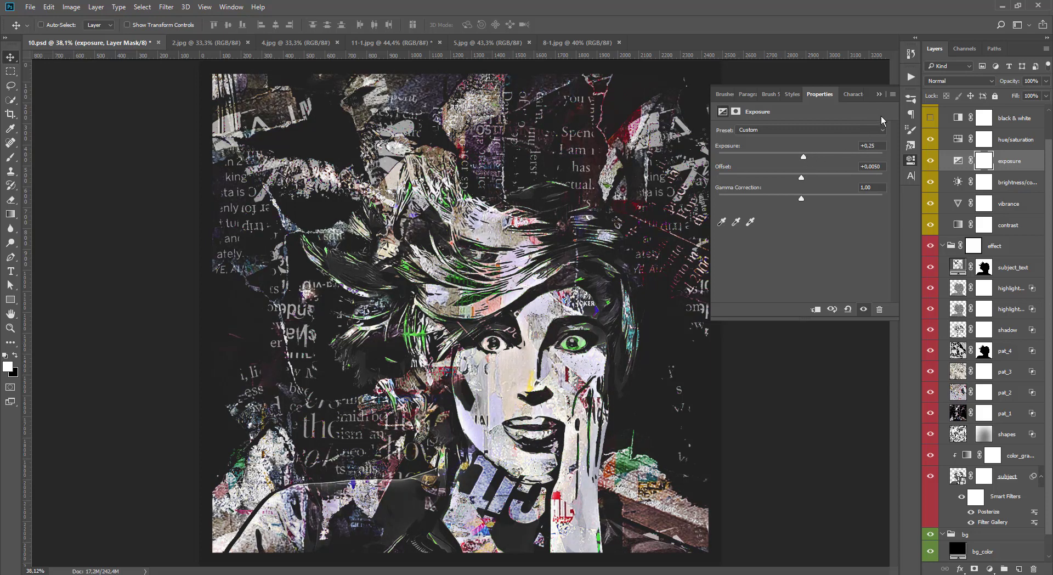
click(879, 94)
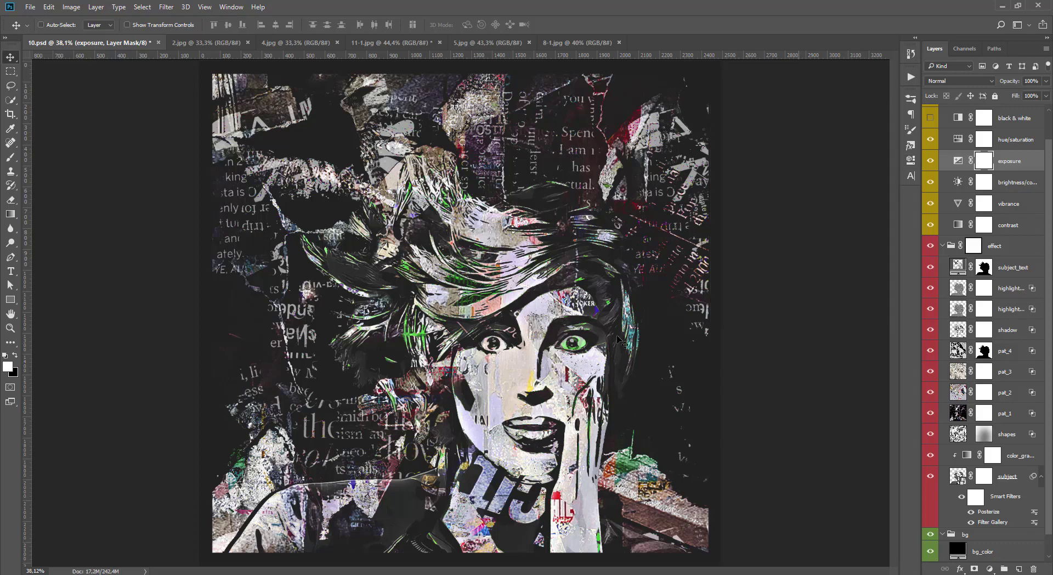
scroll(473, 508, up, 2)
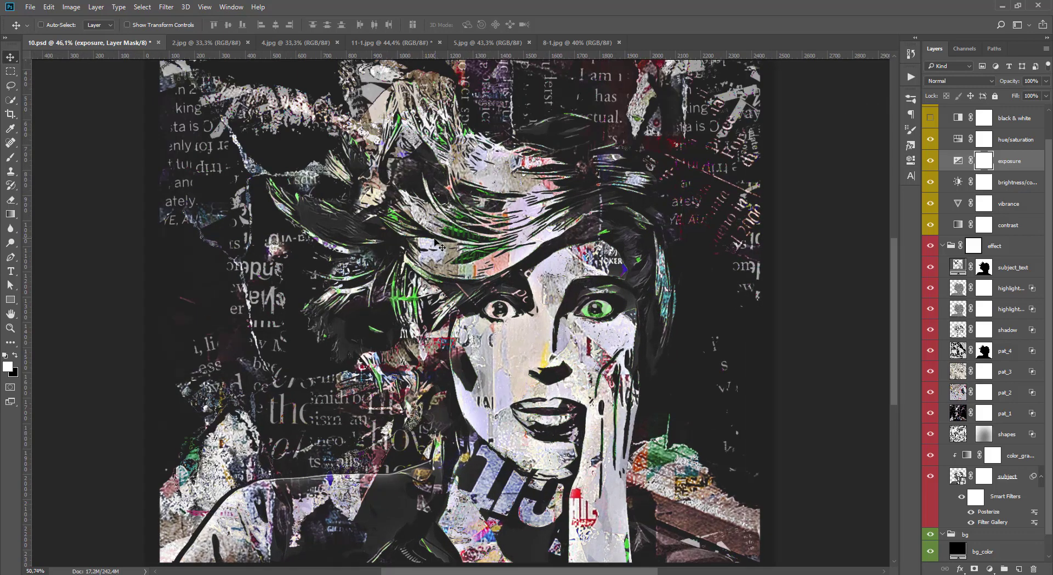
Preview the black & white adjustment, then leave it turned off
scroll(439, 241, up, 1)
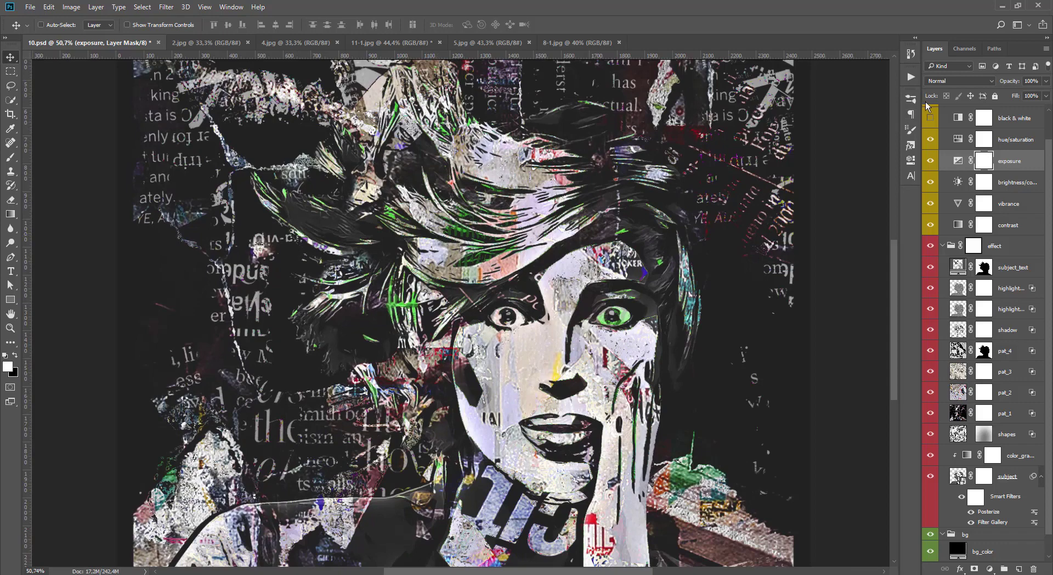
click(930, 121)
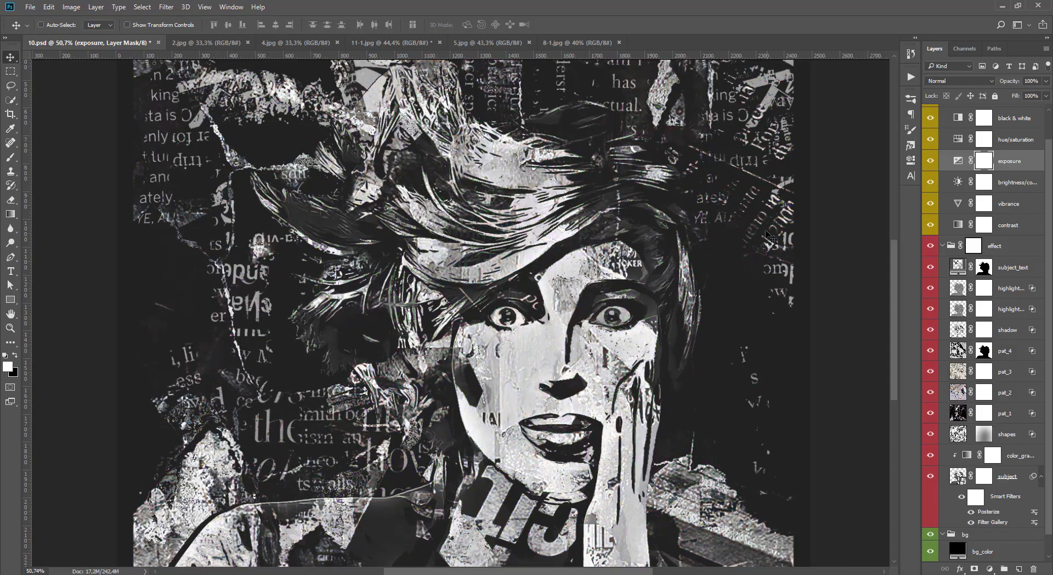
scroll(771, 236, down, 1)
scroll(761, 237, down, 1)
scroll(494, 436, up, 1)
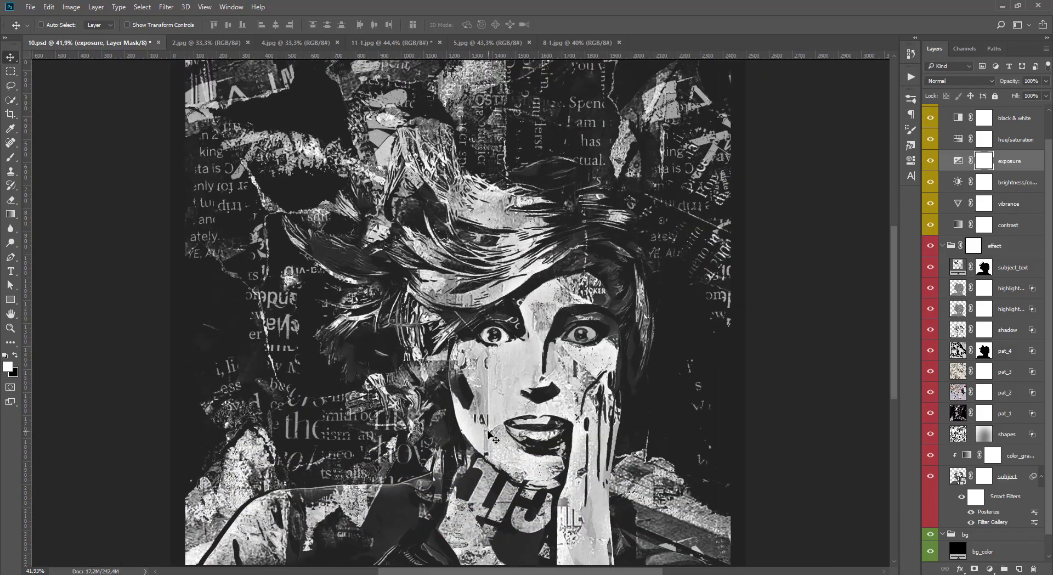
click(931, 121)
Set the hue/saturation adjustment to saturation +14 and lightness +5
double_click(958, 139)
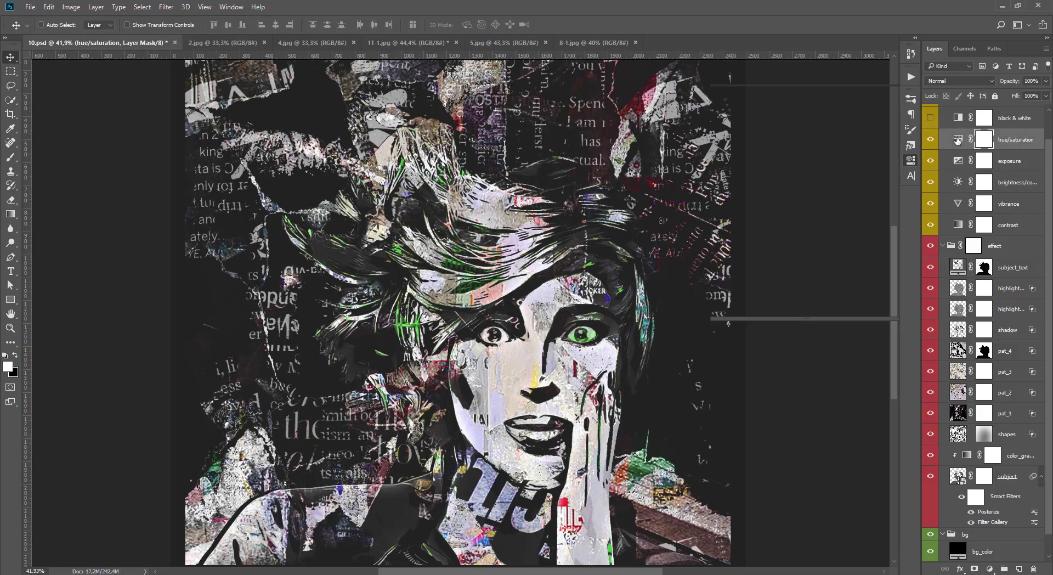
mouse_move(802, 168)
mouse_down()
mouse_move(890, 173)
mouse_move(717, 169)
mouse_move(800, 166)
mouse_move(786, 192)
mouse_move(844, 192)
mouse_move(812, 193)
mouse_up()
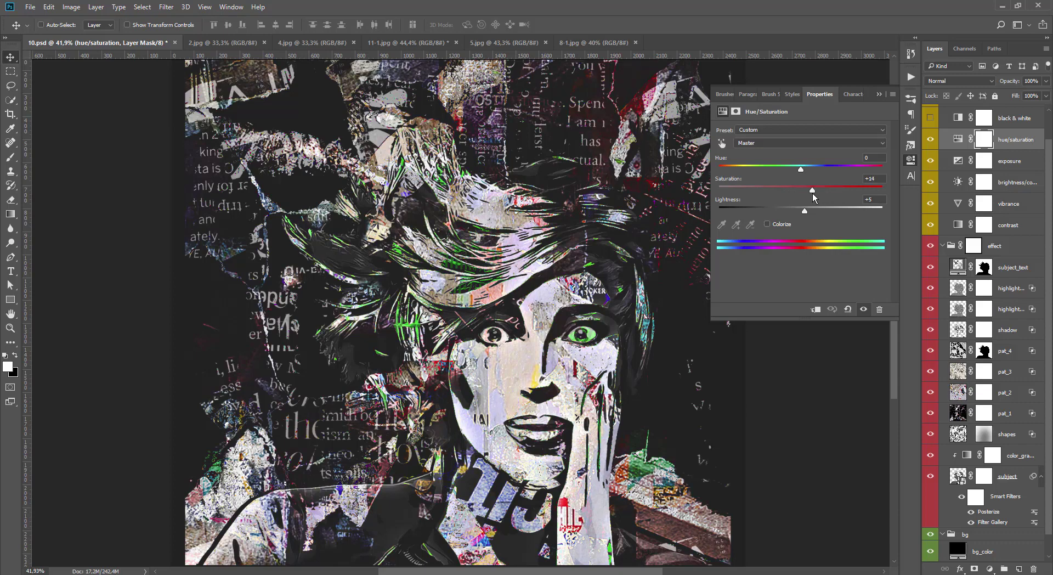
click(879, 94)
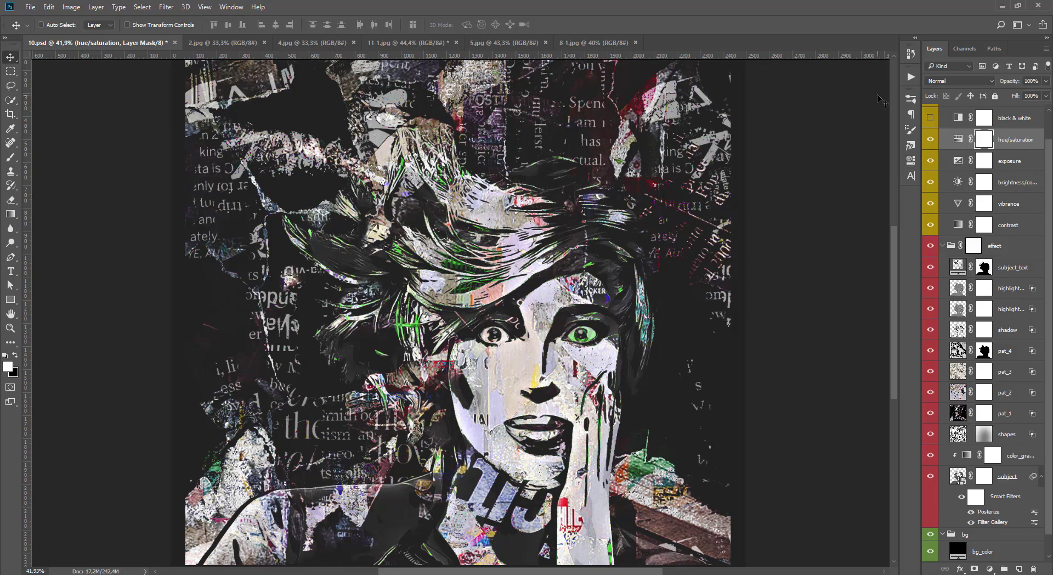